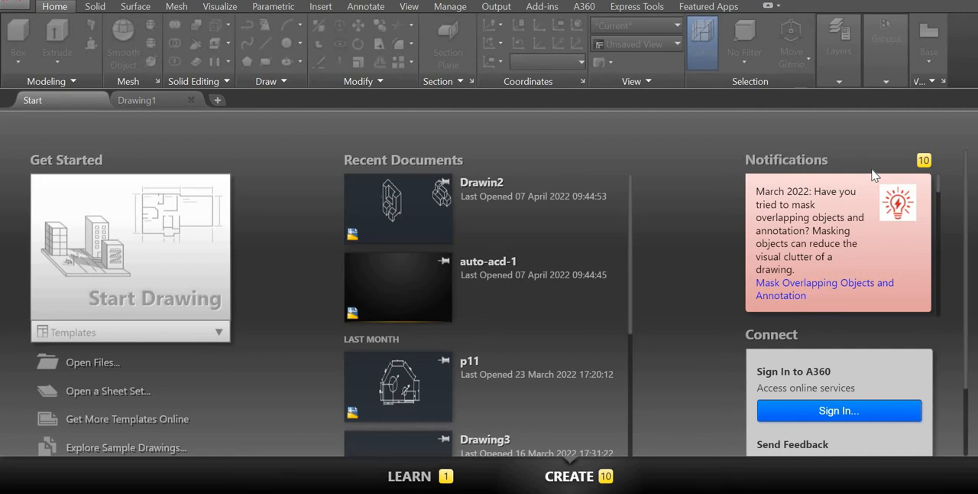
In Drawing1, create a solid box about 1192 by 666 units at the base and about 383 units high.
{"action": "left_click", "coordinate": [160, 96]}
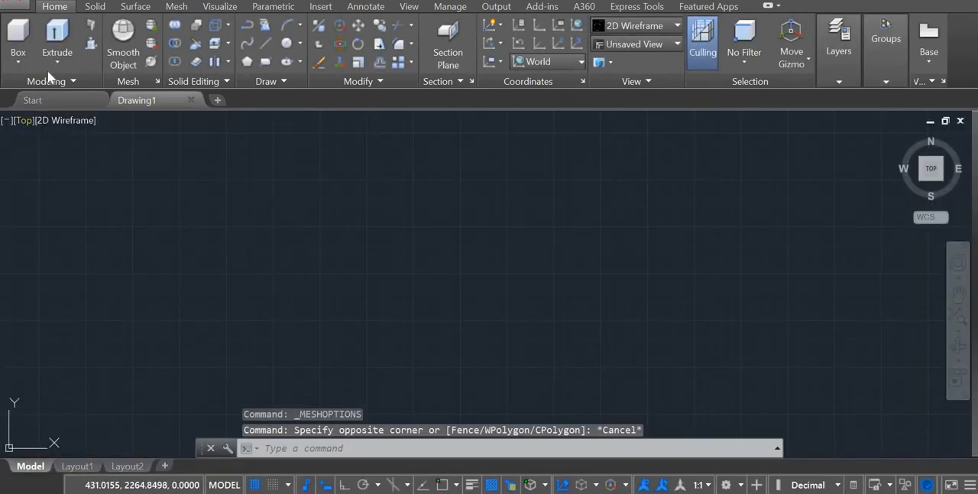
{"action": "left_click", "coordinate": [59, 63]}
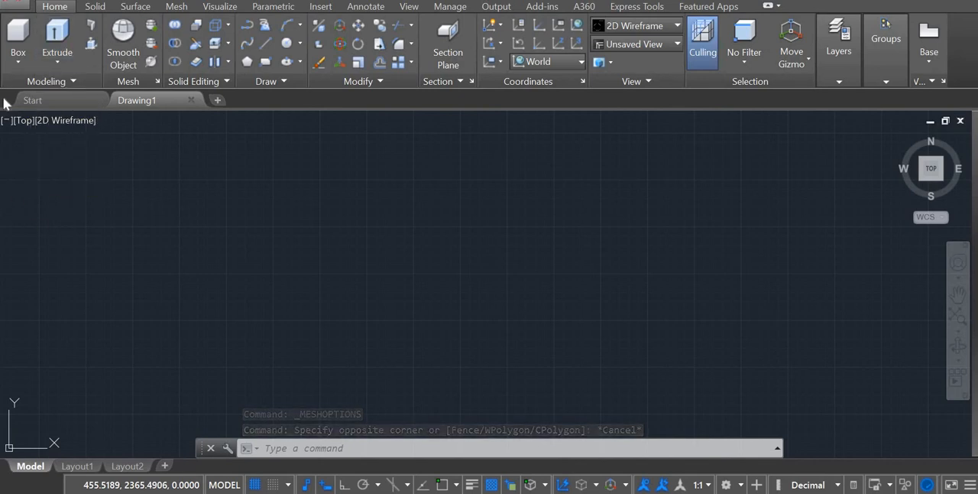
{"action": "left_click", "coordinate": [16, 61]}
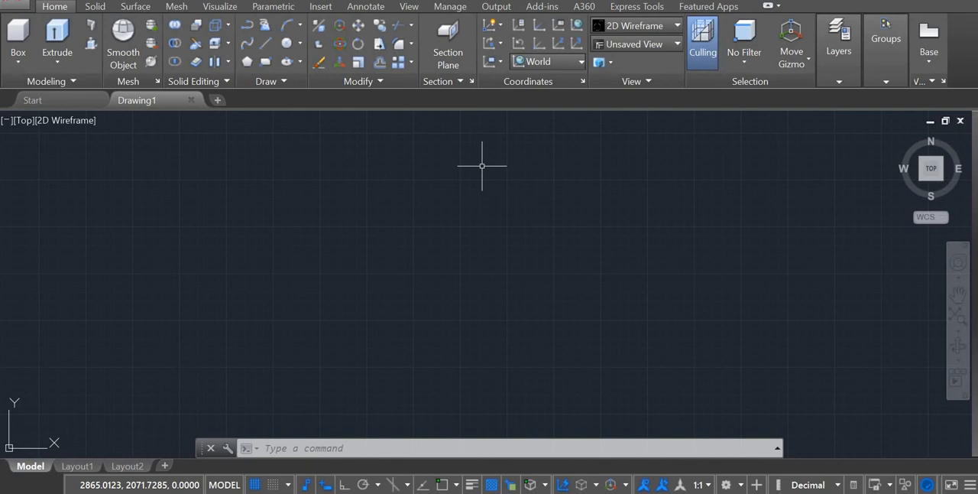
{"action": "left_click", "coordinate": [18, 62]}
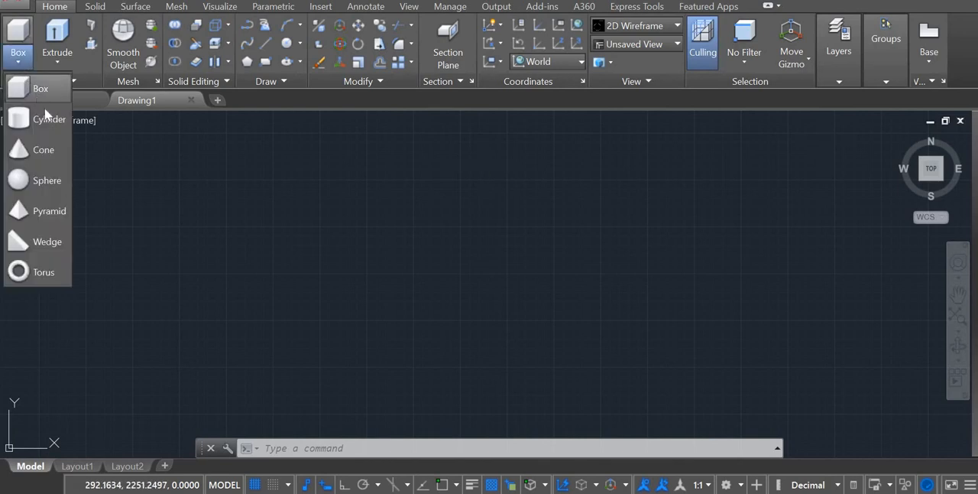
{"action": "left_click", "coordinate": [153, 180]}
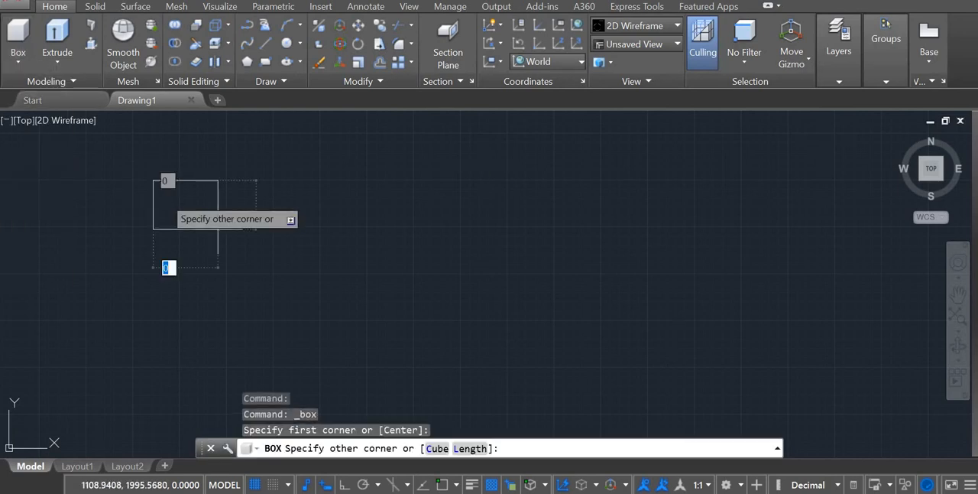
{"action": "left_click", "coordinate": [377, 304]}
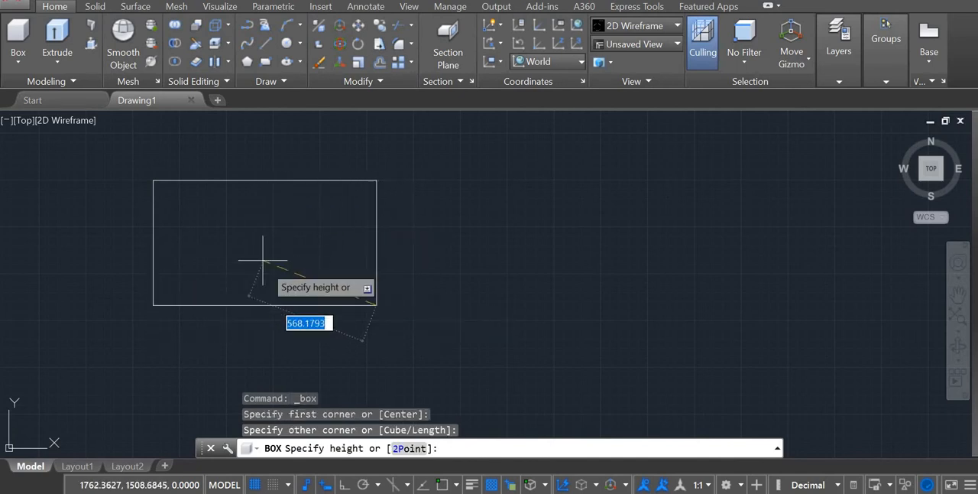
{"action": "left_click", "coordinate": [433, 259]}
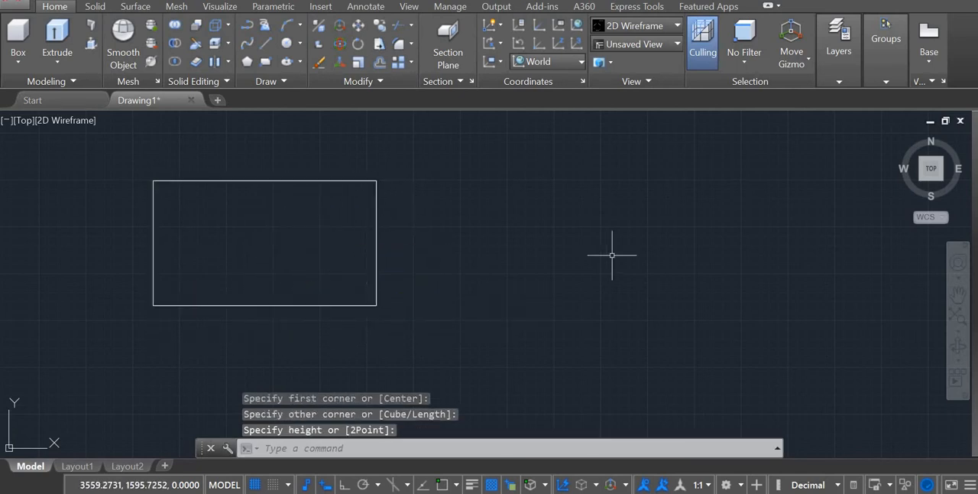
Set the visual style to Shaded with edges and switch the viewport to the SW Isometric view.
{"action": "left_click", "coordinate": [74, 122]}
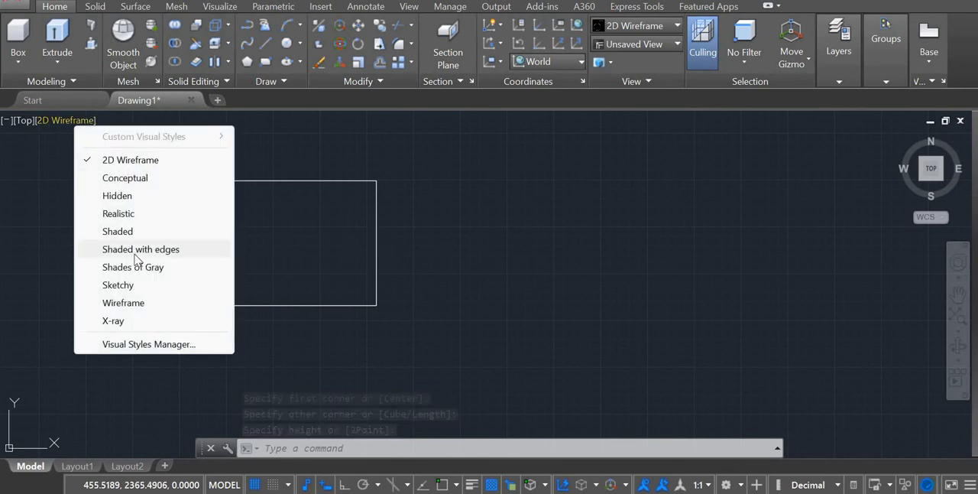
{"action": "key", "text": "Escape"}
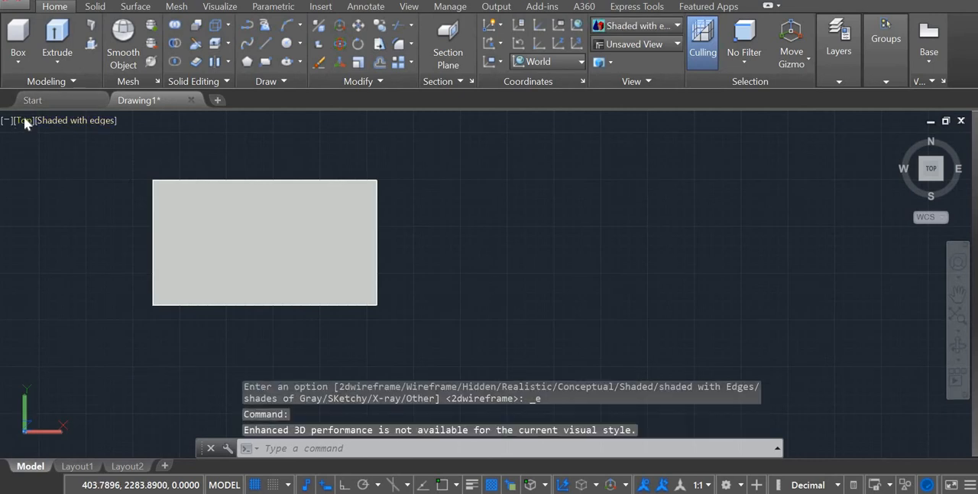
{"action": "left_click", "coordinate": [25, 120]}
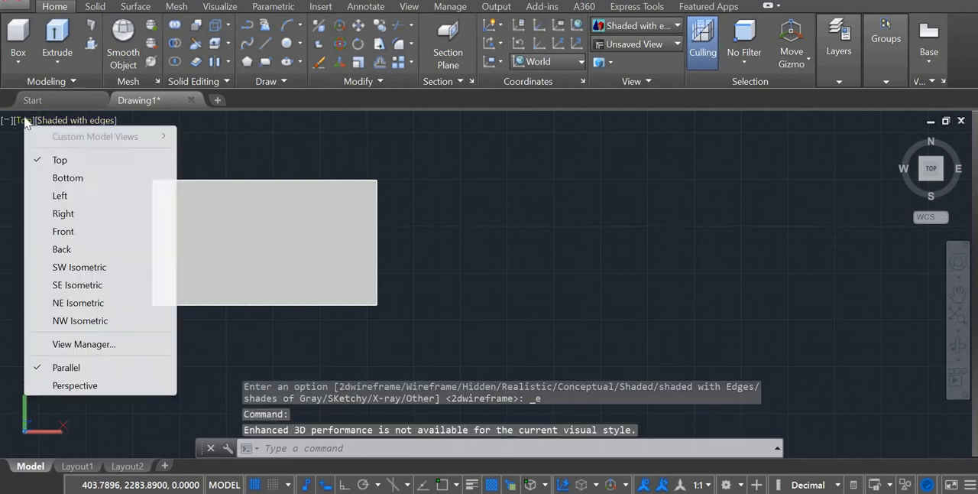
{"action": "left_click", "coordinate": [80, 267]}
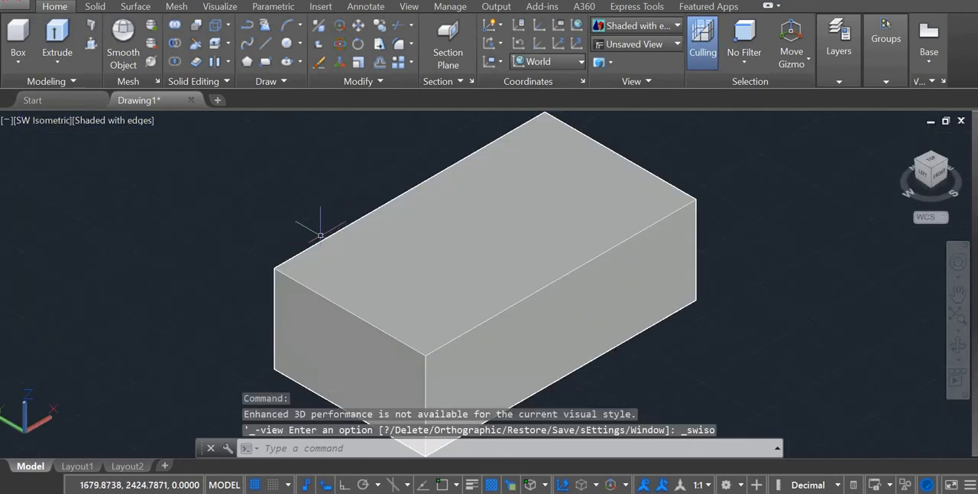
{"action": "scroll", "coordinate": [325, 231], "scroll_direction": "up", "scroll_amount": 2}
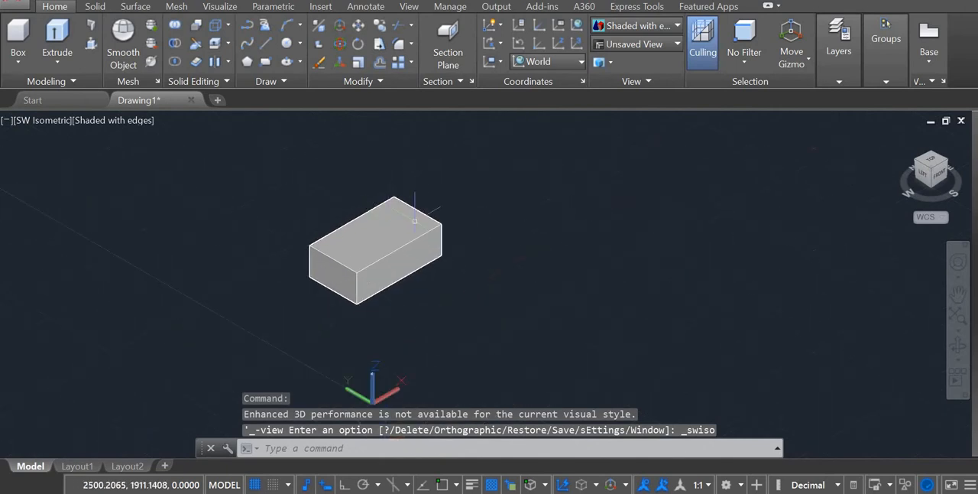
Create a second, taller solid box beside the first one, spaced apart along the X axis.
{"action": "left_click", "coordinate": [20, 34]}
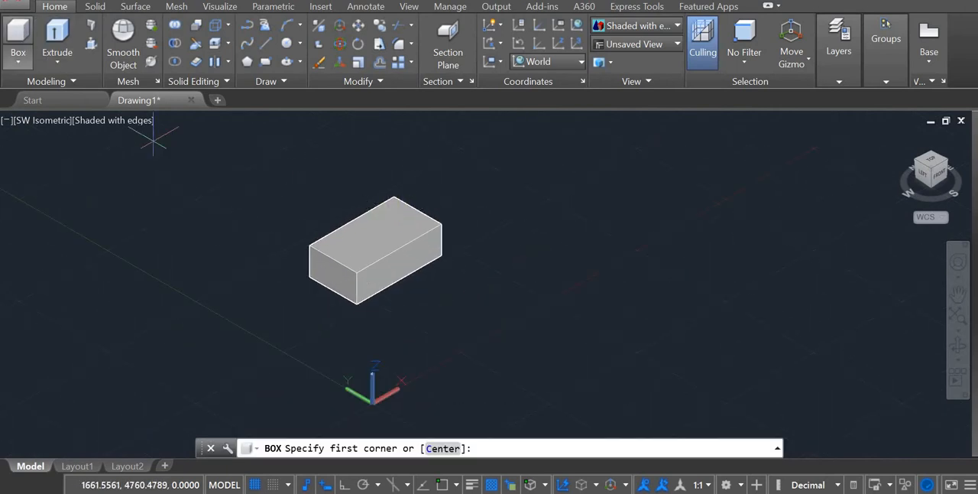
{"action": "left_click", "coordinate": [496, 227]}
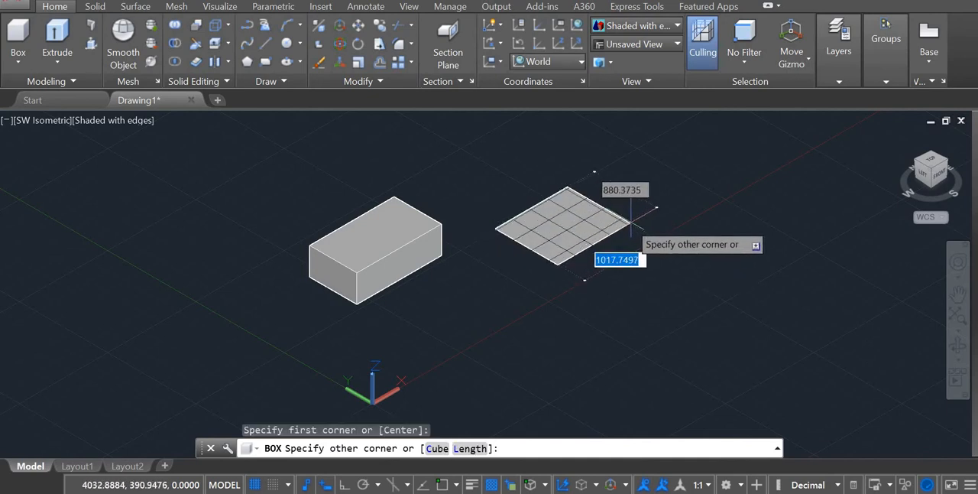
{"action": "left_click", "coordinate": [641, 217]}
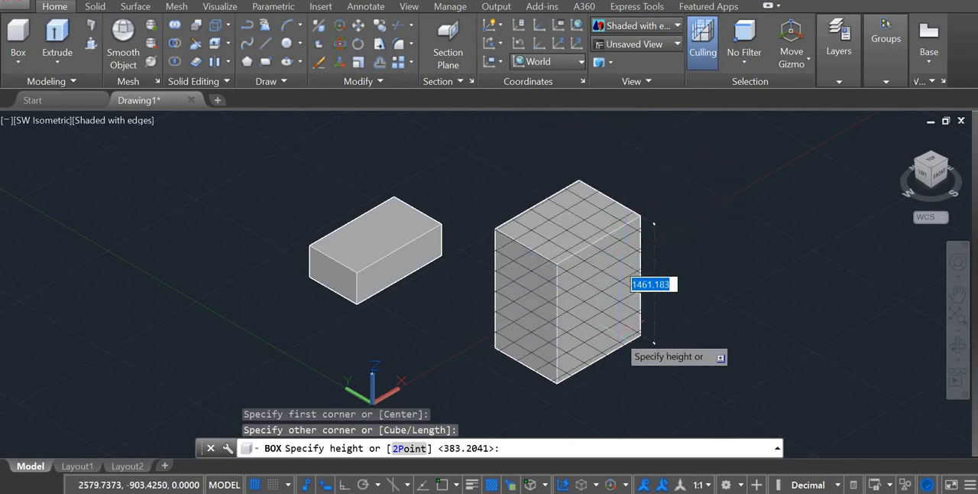
{"action": "left_click", "coordinate": [655, 183]}
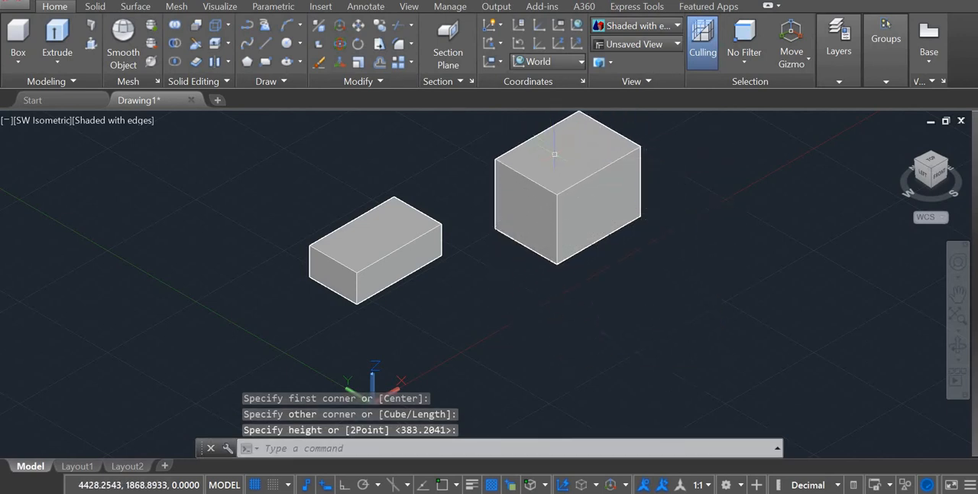
Increase the smoothness of the taller box, converting the non-mesh object to a mesh before smoothing.
{"action": "scroll", "coordinate": [567, 267], "scroll_direction": "down", "scroll_amount": 4}
{"action": "scroll", "coordinate": [580, 245], "scroll_direction": "up", "scroll_amount": 1}
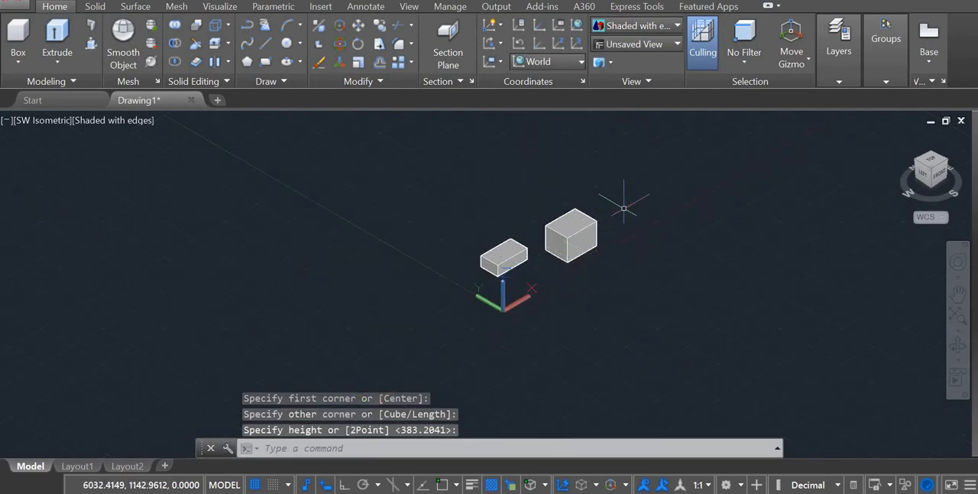
{"action": "scroll", "coordinate": [630, 206], "scroll_direction": "down", "scroll_amount": 1}
{"action": "scroll", "coordinate": [630, 206], "scroll_direction": "up", "scroll_amount": 6}
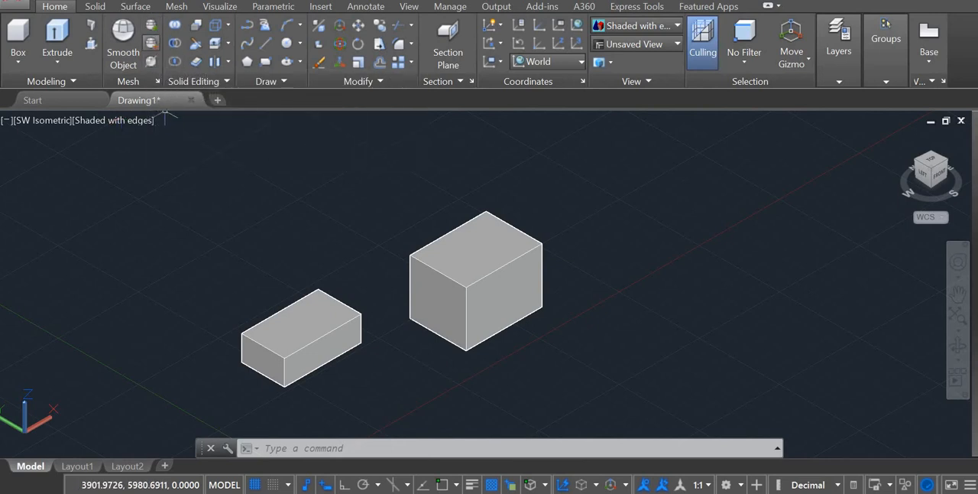
{"action": "left_click", "coordinate": [526, 298]}
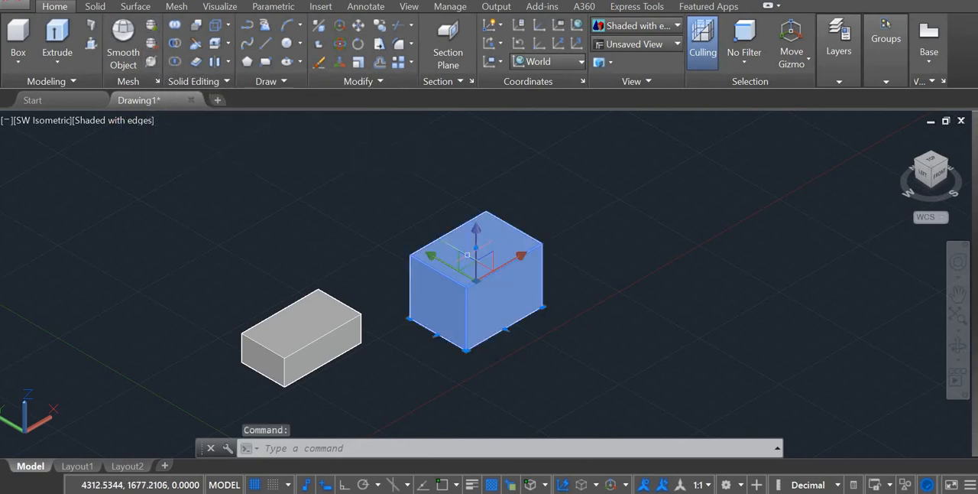
{"action": "left_click", "coordinate": [152, 25]}
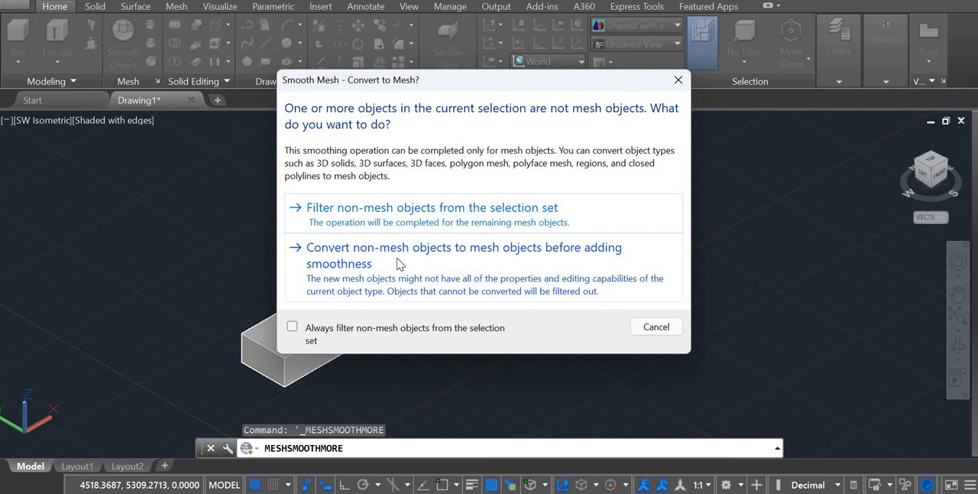
{"action": "left_click", "coordinate": [374, 224]}
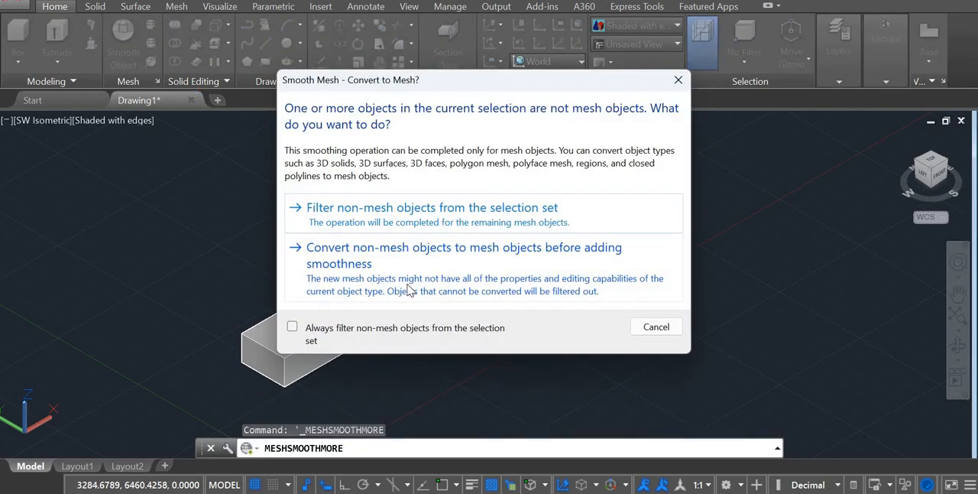
{"action": "left_click", "coordinate": [458, 309]}
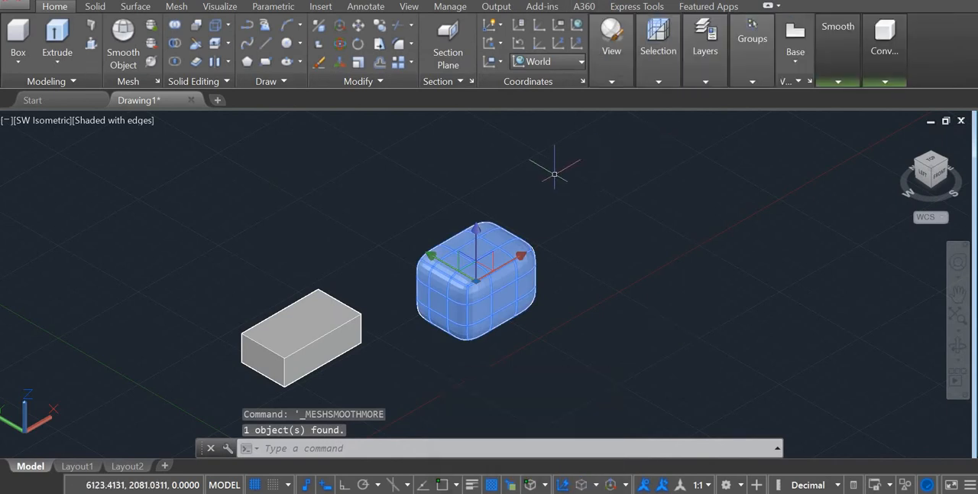
Examine the rounded edges, corners and facets of the smoothed mesh box up close.
{"action": "left_click", "coordinate": [556, 213]}
{"action": "scroll", "coordinate": [480, 237], "scroll_direction": "down", "scroll_amount": 4}
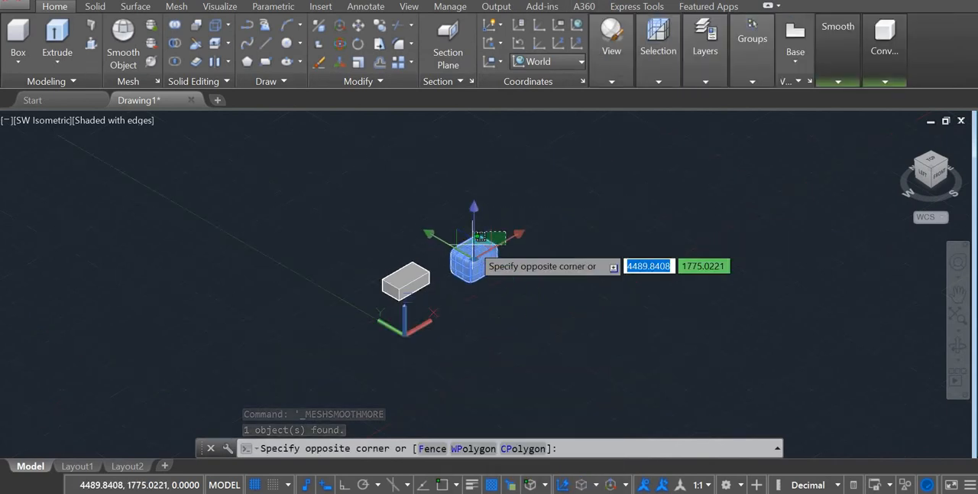
{"action": "scroll", "coordinate": [480, 237], "scroll_direction": "up", "scroll_amount": 3}
{"action": "scroll", "coordinate": [480, 236], "scroll_direction": "up", "scroll_amount": 5}
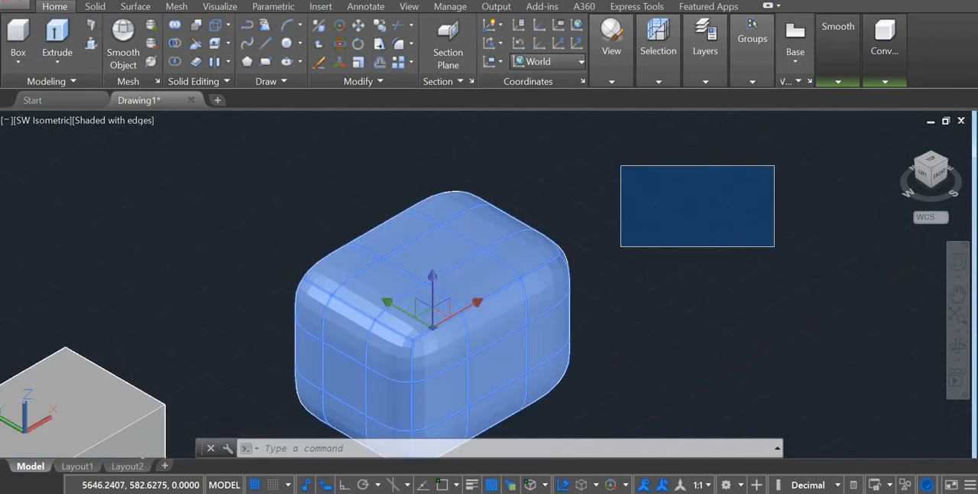
{"action": "left_click", "coordinate": [774, 246]}
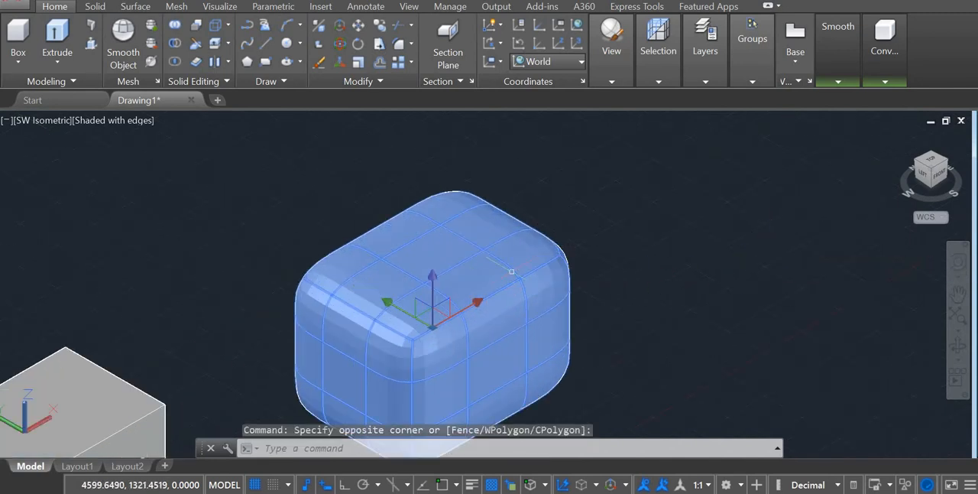
{"action": "scroll", "coordinate": [524, 264], "scroll_direction": "up", "scroll_amount": 6}
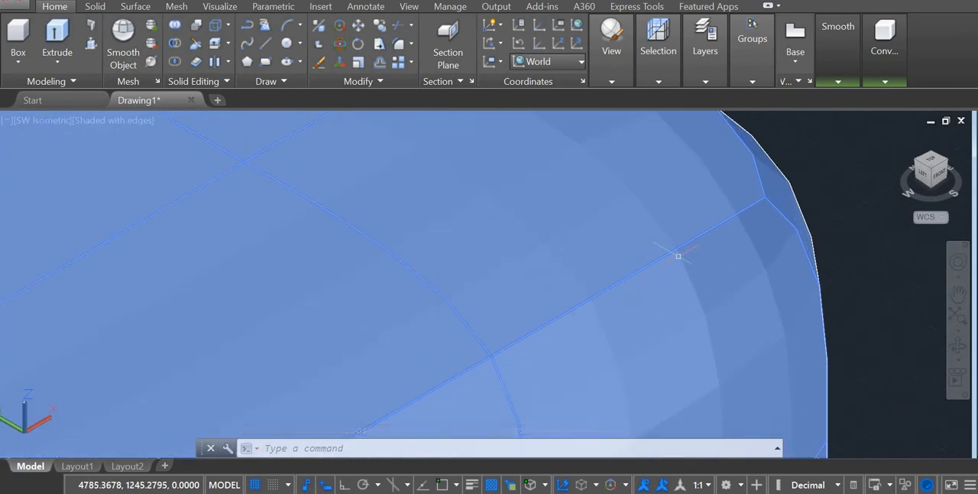
{"action": "scroll", "coordinate": [679, 255], "scroll_direction": "up", "scroll_amount": 3}
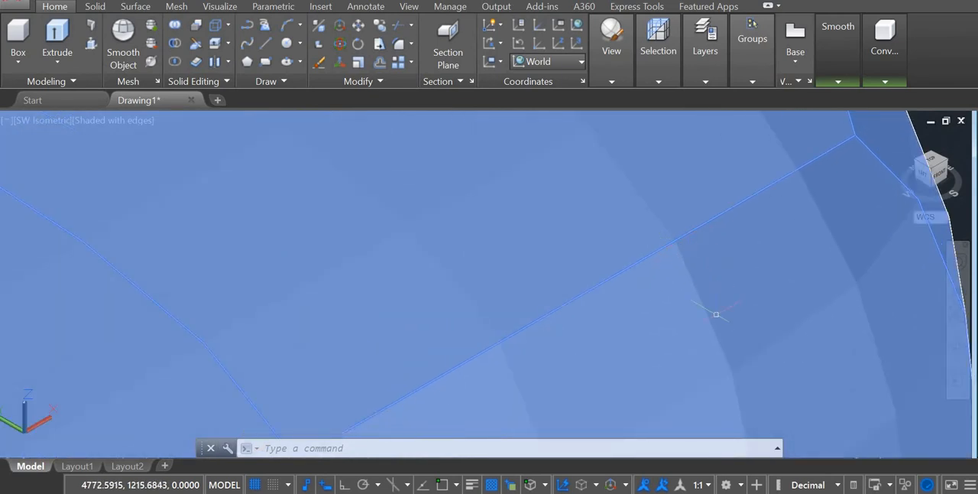
{"action": "scroll", "coordinate": [524, 288], "scroll_direction": "down", "scroll_amount": 6}
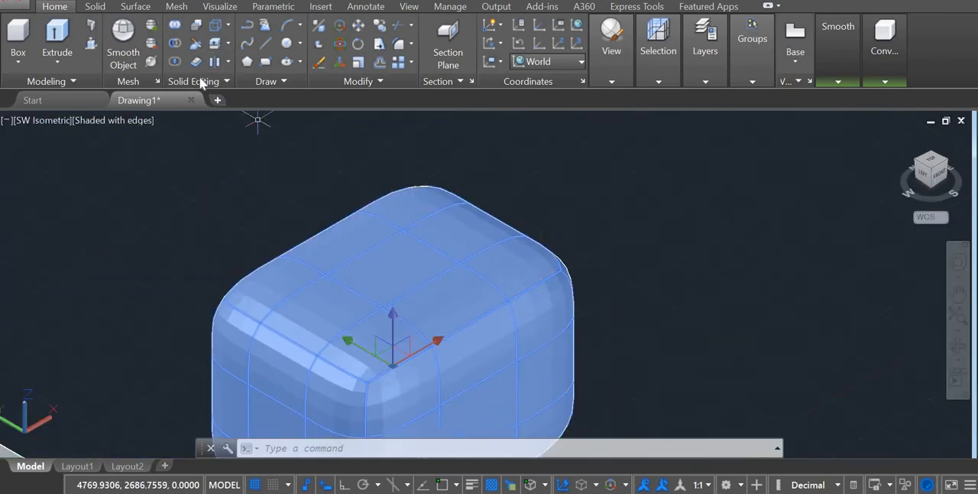
{"action": "scroll", "coordinate": [219, 163], "scroll_direction": "down", "scroll_amount": 5}
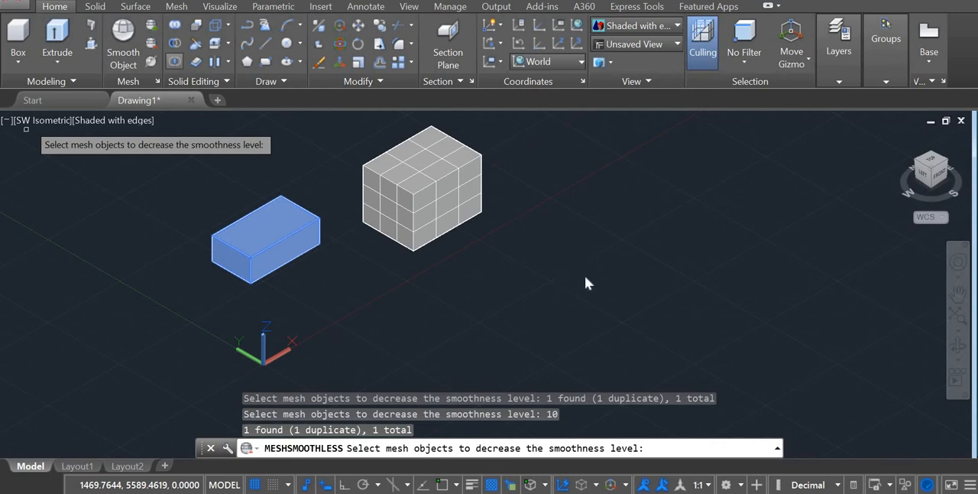
Decrease the mesh box's smoothness until its faces are flat and its corners sharp, and end the command.
{"action": "key", "text": "Escape"}
{"action": "key", "text": "Escape"}
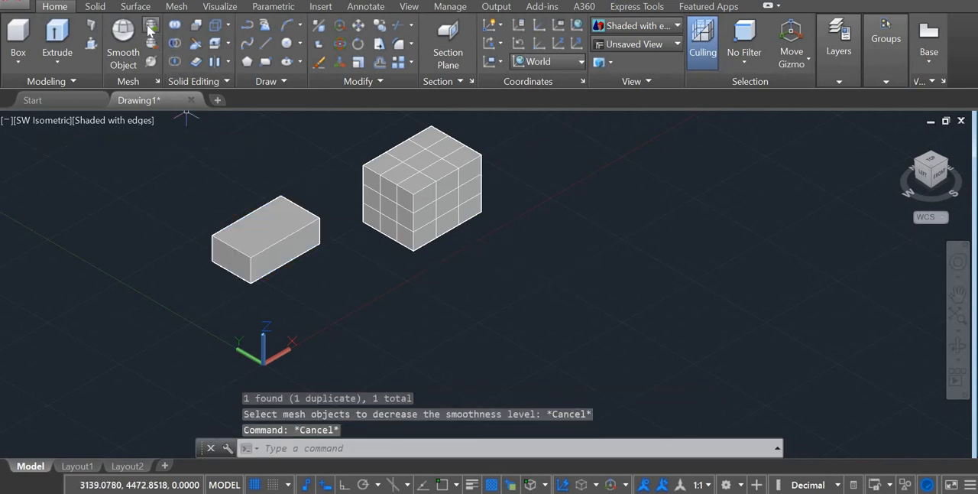
{"action": "scroll", "coordinate": [548, 306], "scroll_direction": "down", "scroll_amount": 1}
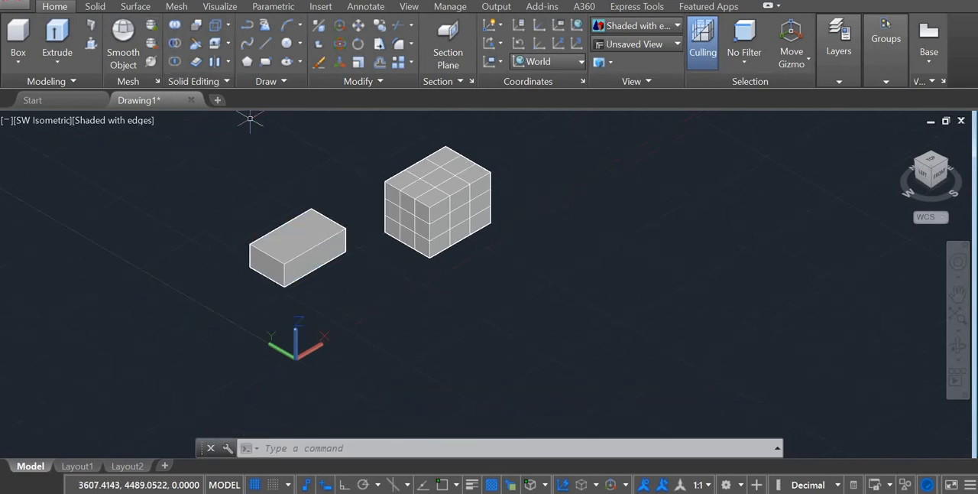
Set the smoothness level applied after tessellation to 3 in the mesh tessellation options.
{"action": "left_click", "coordinate": [158, 82]}
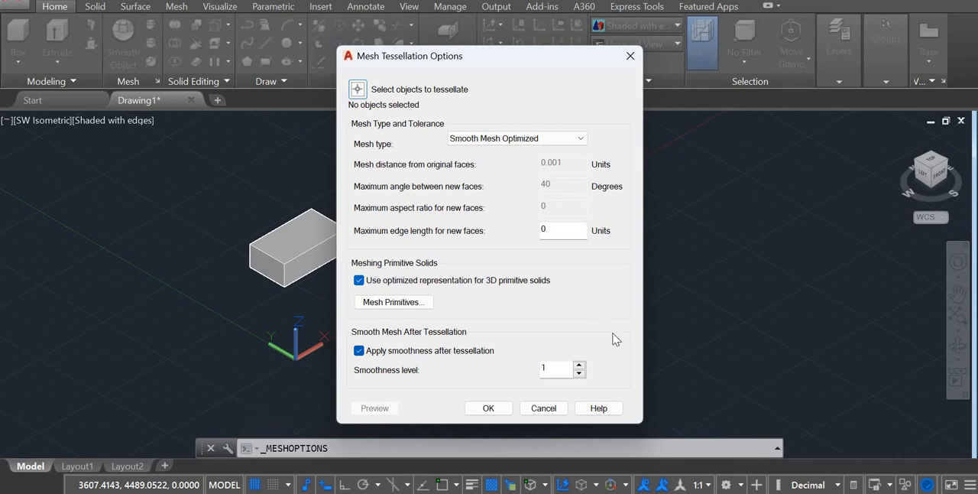
{"action": "double_click", "coordinate": [578, 365]}
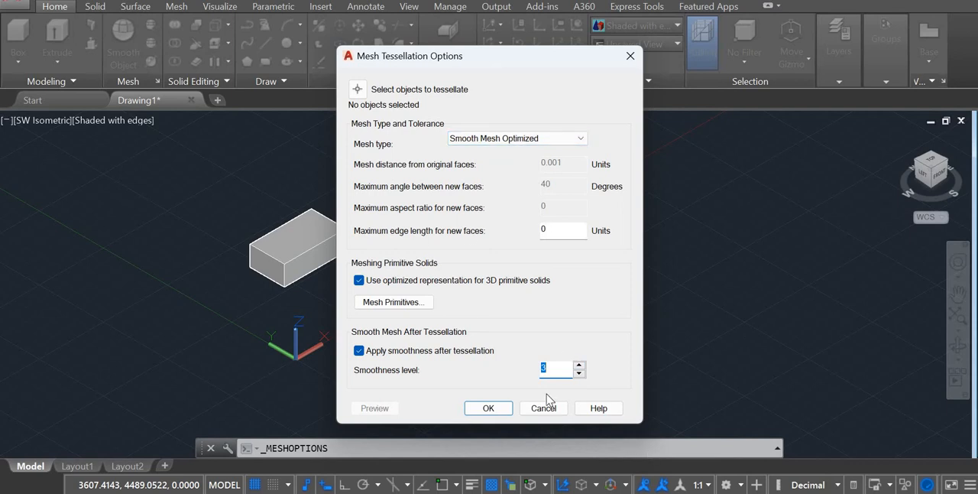
{"action": "left_click", "coordinate": [489, 408]}
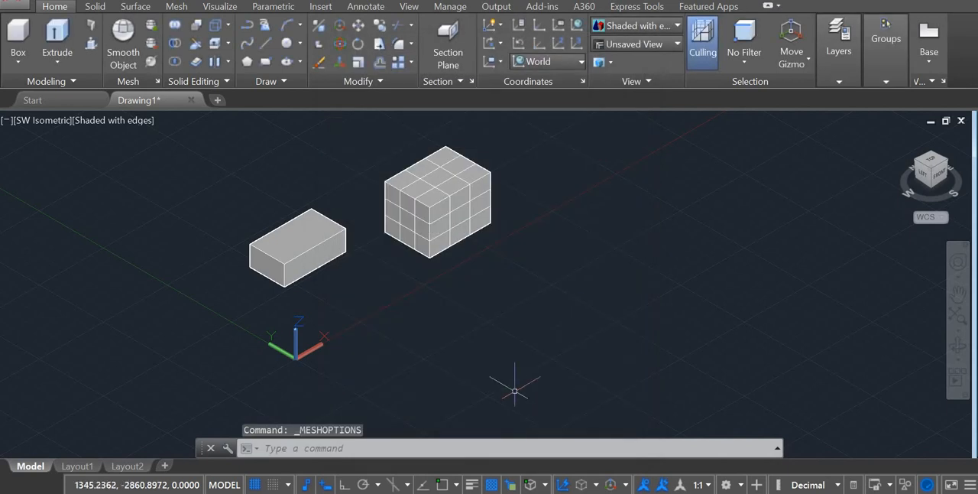
Increase the smoothness of the flatter box, converting the non-mesh object to a mesh before smoothing.
{"action": "left_click", "coordinate": [152, 30]}
{"action": "left_click", "coordinate": [299, 227]}
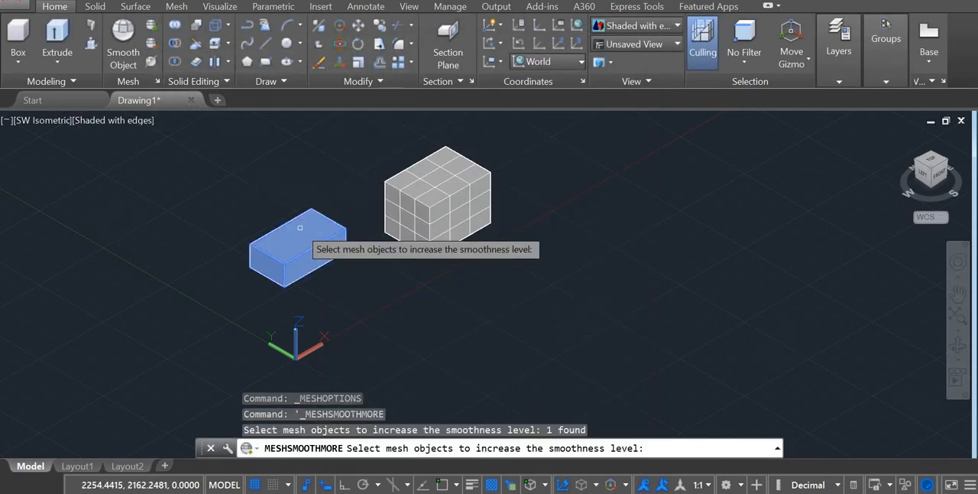
{"action": "key", "text": "Return"}
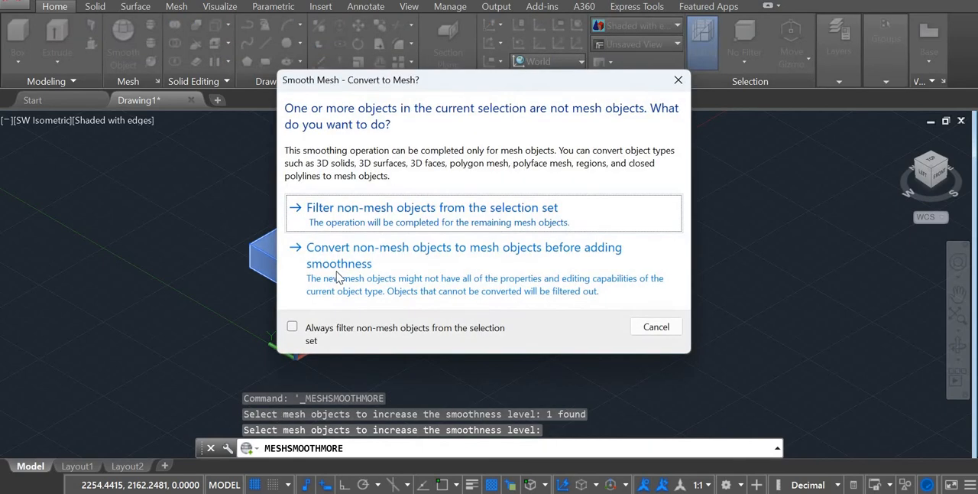
{"action": "left_click", "coordinate": [337, 313]}
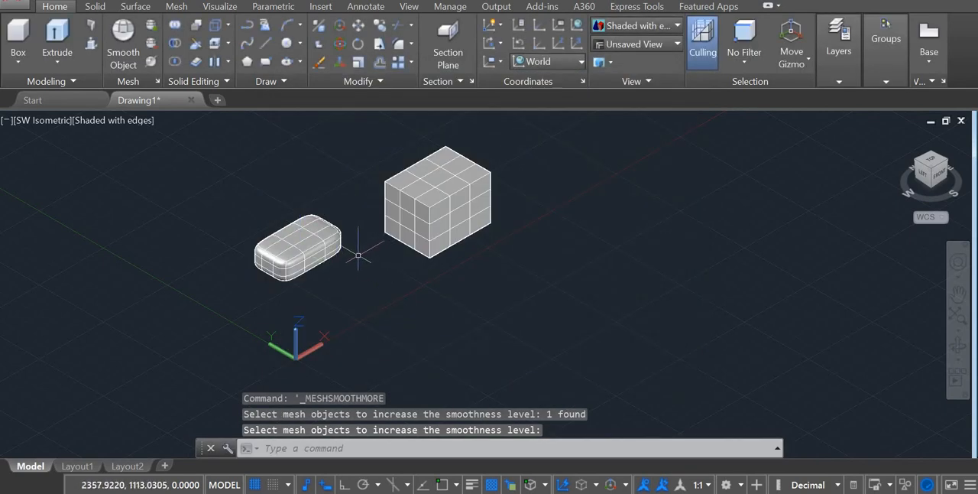
Refine the smoothed flat mesh box to multiply the number of its faces.
{"action": "scroll", "coordinate": [341, 243], "scroll_direction": "down", "scroll_amount": 4}
{"action": "scroll", "coordinate": [338, 237], "scroll_direction": "up", "scroll_amount": 4}
{"action": "scroll", "coordinate": [345, 240], "scroll_direction": "up", "scroll_amount": 5}
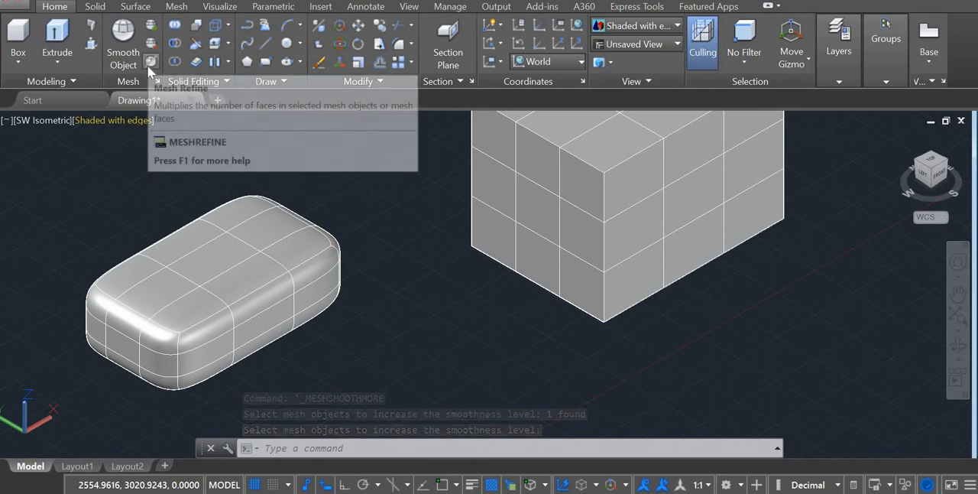
{"action": "left_click", "coordinate": [148, 64]}
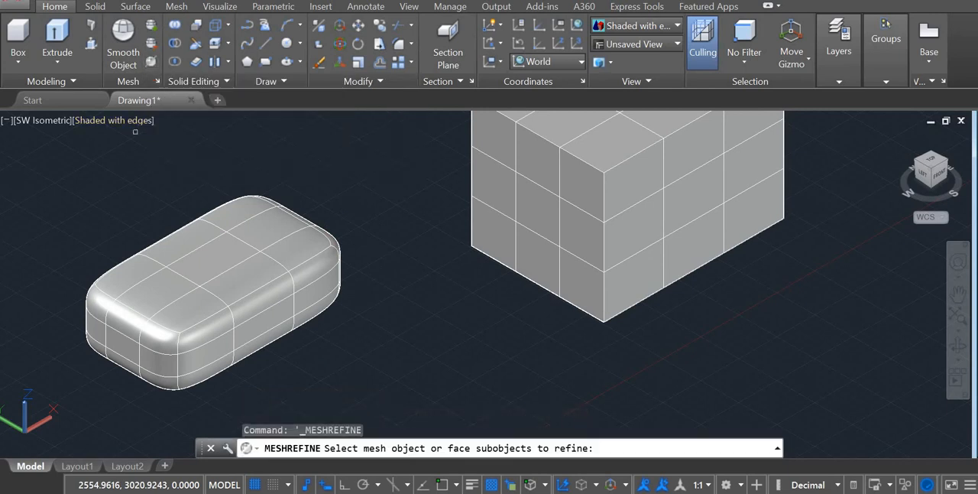
{"action": "left_click", "coordinate": [221, 249]}
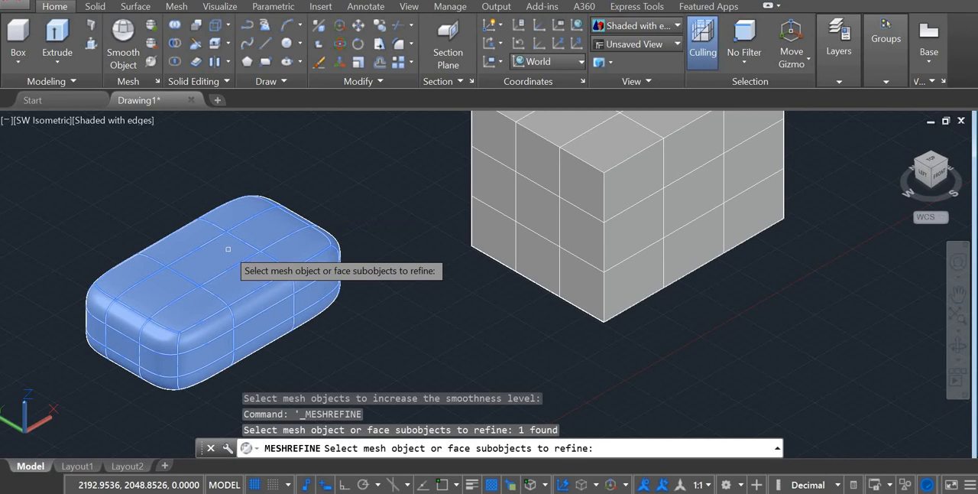
{"action": "key", "text": "Return"}
Examine the density of the refined mesh faces on the top and rounded corners of the flat box.
{"action": "scroll", "coordinate": [228, 246], "scroll_direction": "down", "scroll_amount": 3}
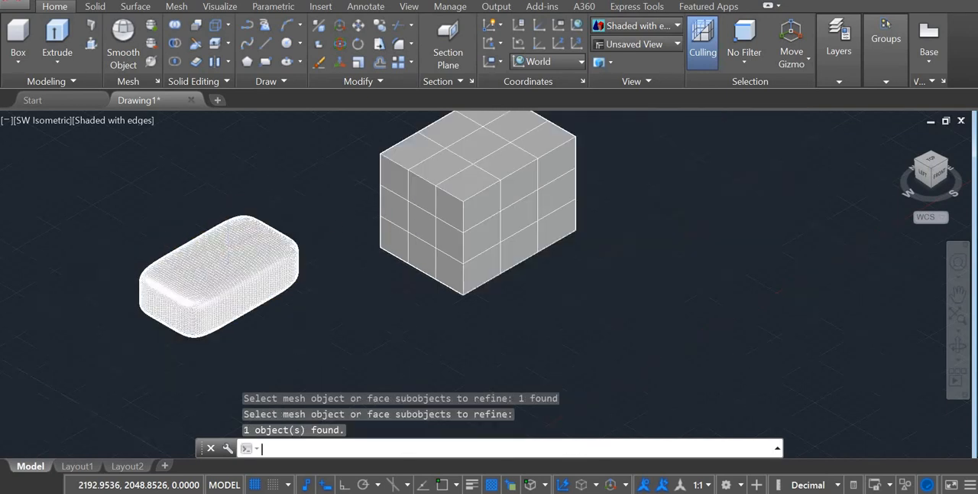
{"action": "scroll", "coordinate": [227, 246], "scroll_direction": "up", "scroll_amount": 8}
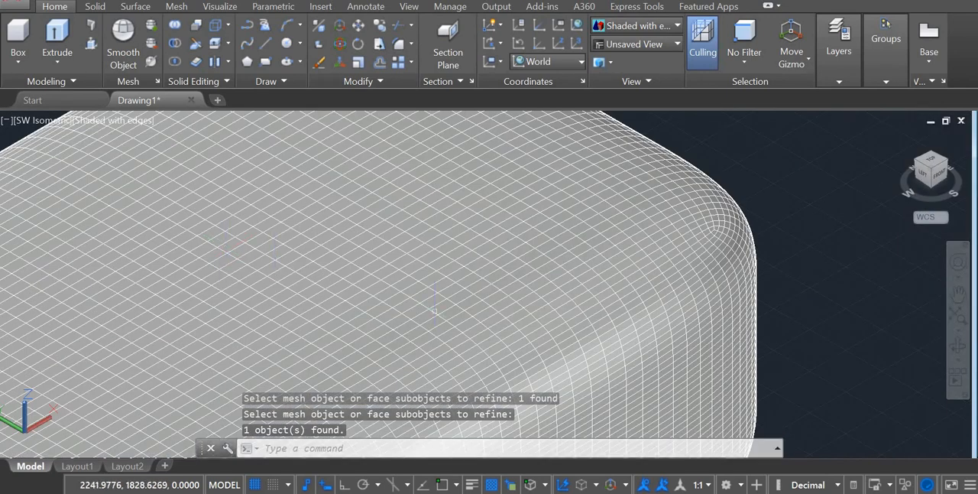
{"action": "scroll", "coordinate": [389, 264], "scroll_direction": "down", "scroll_amount": 6}
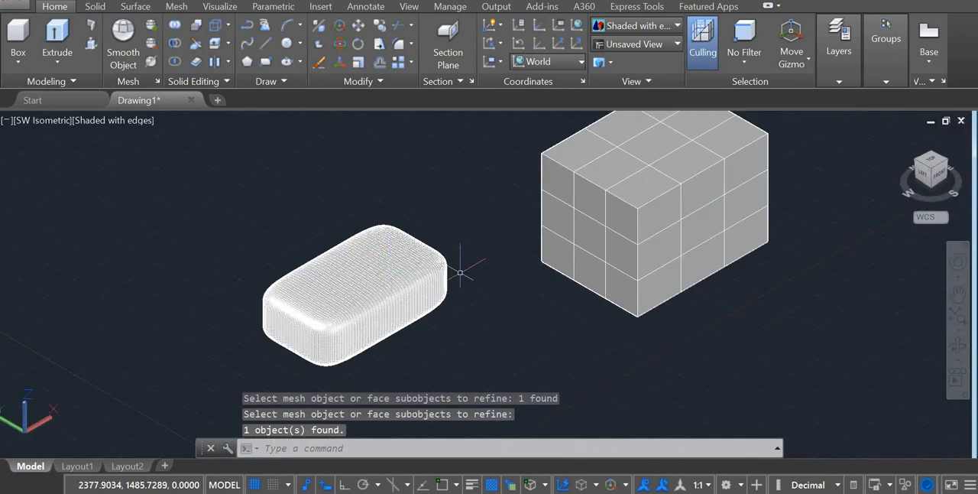
{"action": "scroll", "coordinate": [458, 281], "scroll_direction": "up", "scroll_amount": 3}
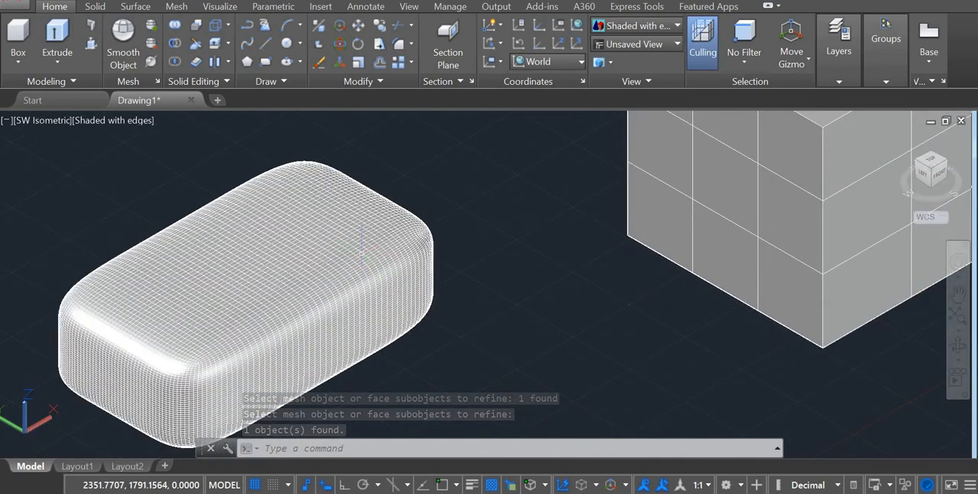
{"action": "scroll", "coordinate": [364, 249], "scroll_direction": "up", "scroll_amount": 3}
{"action": "scroll", "coordinate": [377, 278], "scroll_direction": "down", "scroll_amount": 8}
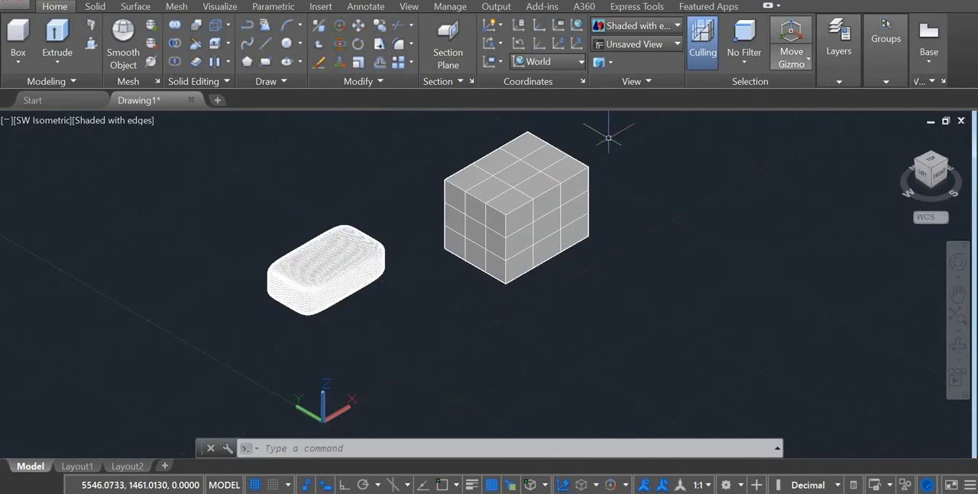
{"action": "scroll", "coordinate": [608, 165], "scroll_direction": "up", "scroll_amount": 3}
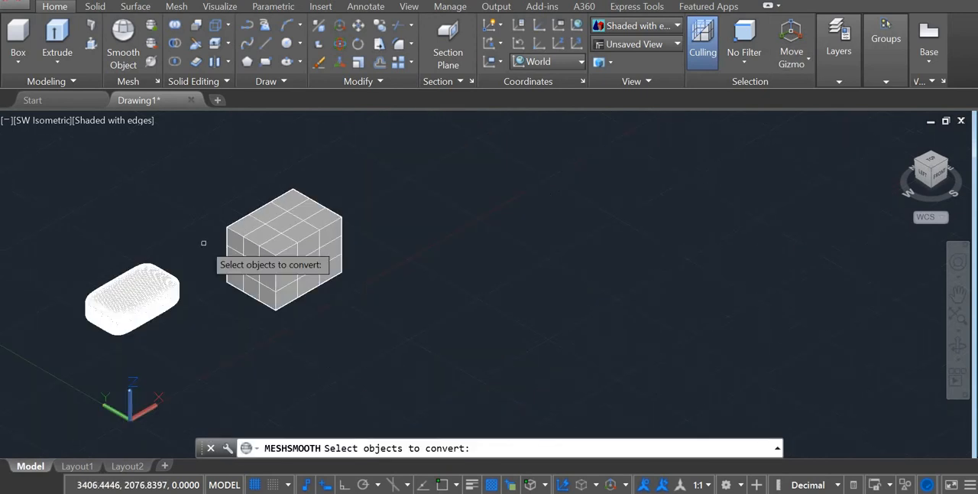
{"action": "key", "text": "Escape"}
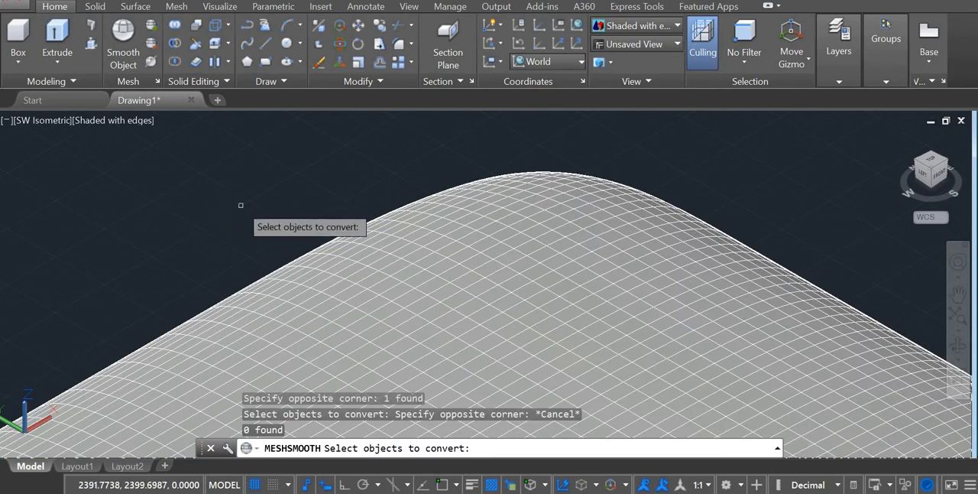
{"action": "scroll", "coordinate": [275, 233], "scroll_direction": "down", "scroll_amount": 5}
{"action": "scroll", "coordinate": [306, 249], "scroll_direction": "down", "scroll_amount": 4}
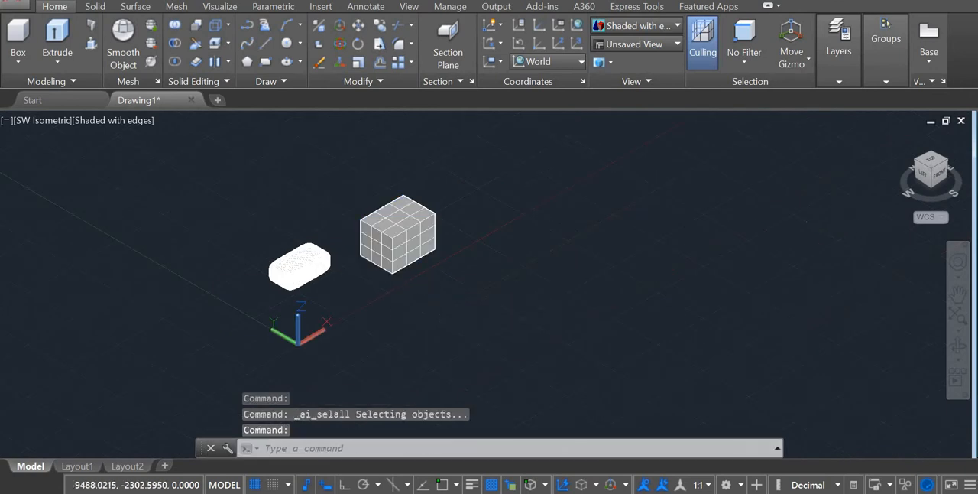
{"action": "key", "text": "Escape"}
Erase all objects from the drawing and end the command.
{"action": "key", "text": "ctrl+a"}
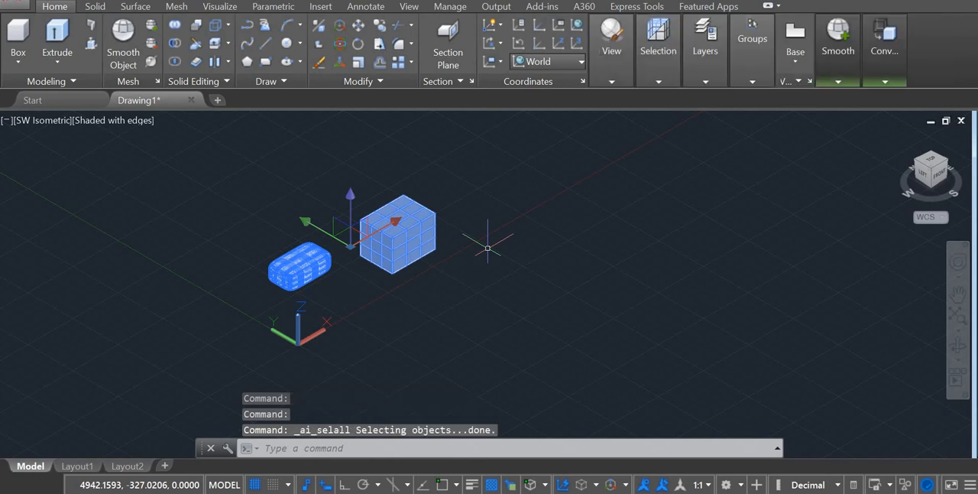
{"action": "key", "text": "Delete"}
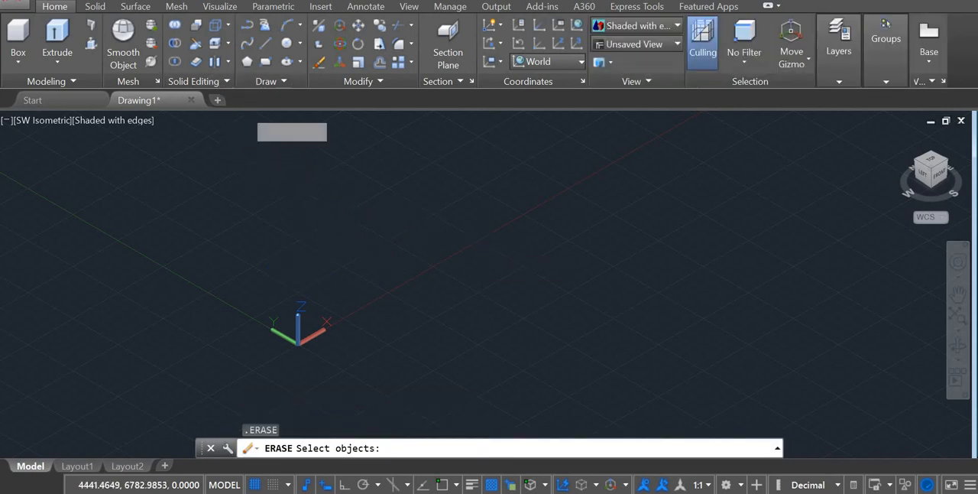
{"action": "key", "text": "Escape"}
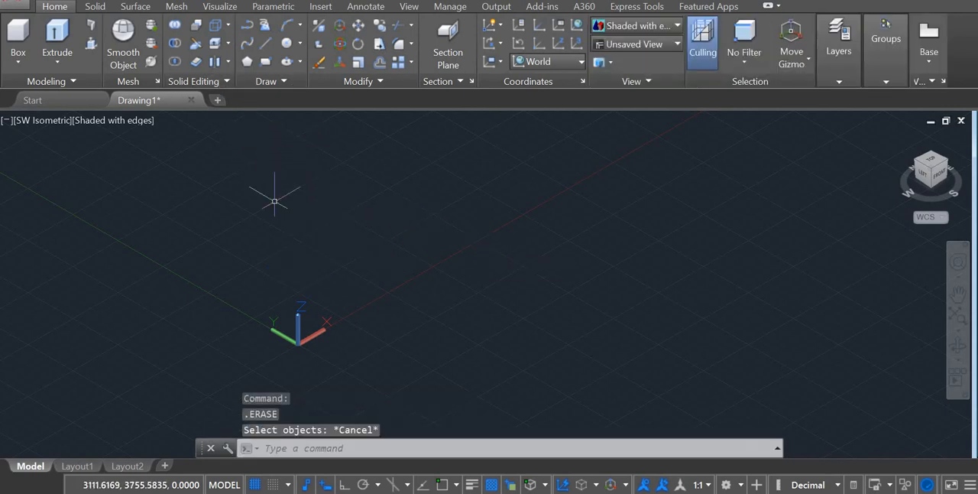
{"action": "left_click", "coordinate": [227, 81]}
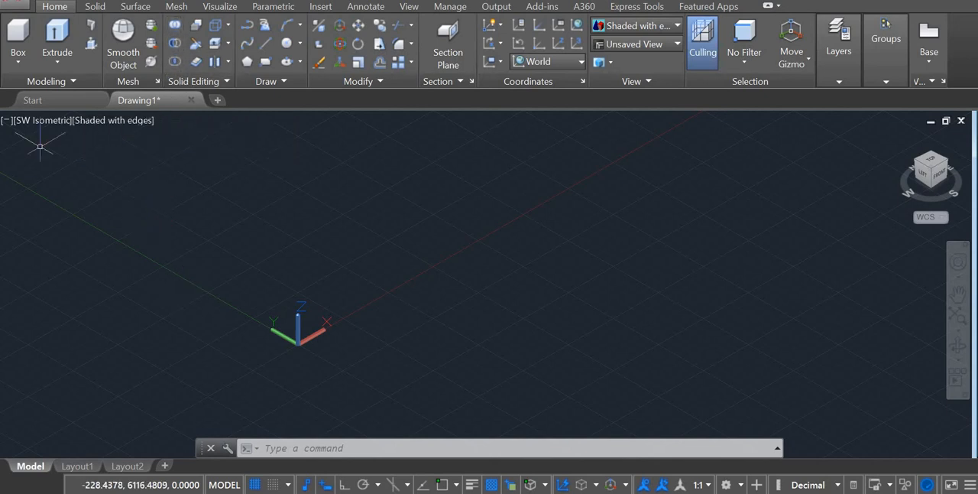
Draw a circle with a radius of about 2407 and a smaller second circle overlapping it.
{"action": "left_click", "coordinate": [286, 42]}
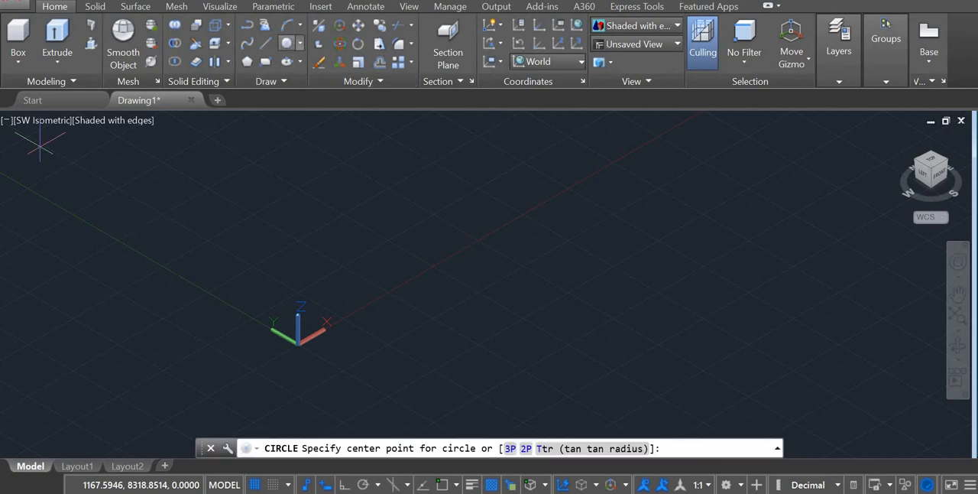
{"action": "left_click", "coordinate": [293, 189]}
{"action": "key", "text": "Return"}
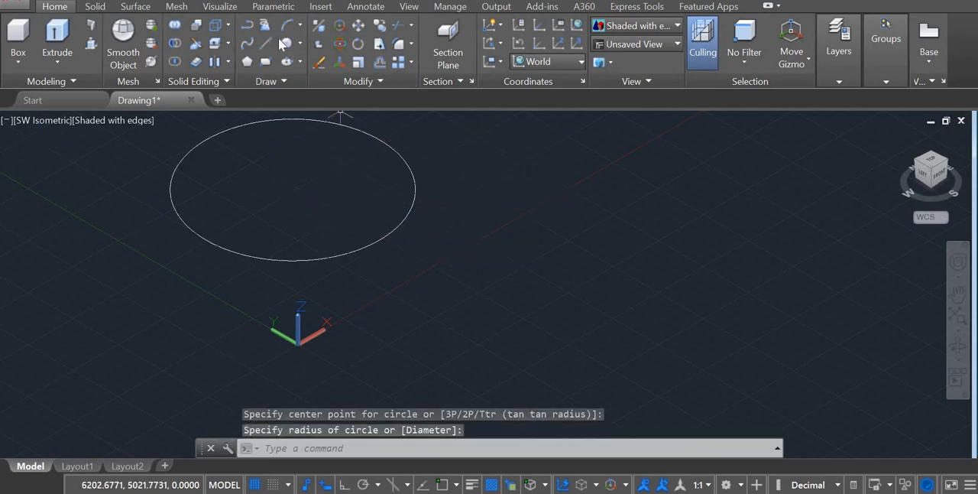
{"action": "key", "text": "Return"}
{"action": "left_click", "coordinate": [354, 212]}
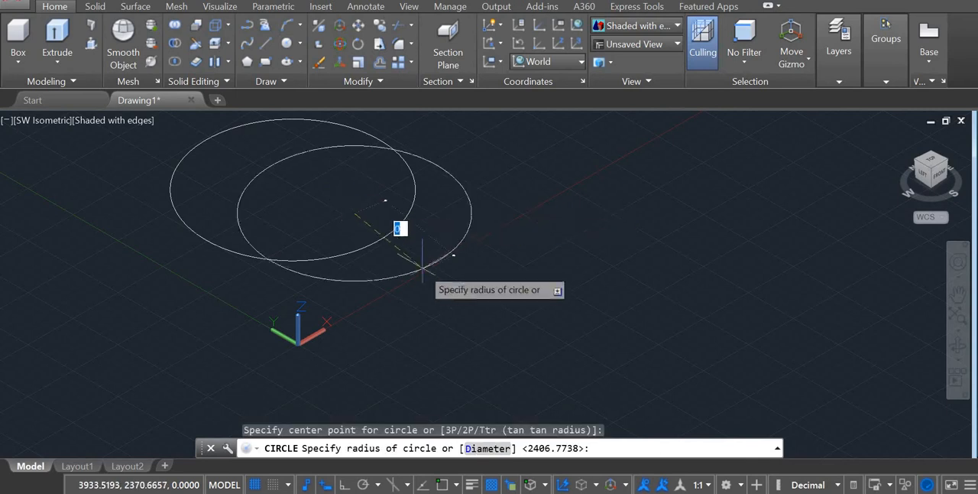
{"action": "left_click", "coordinate": [426, 251]}
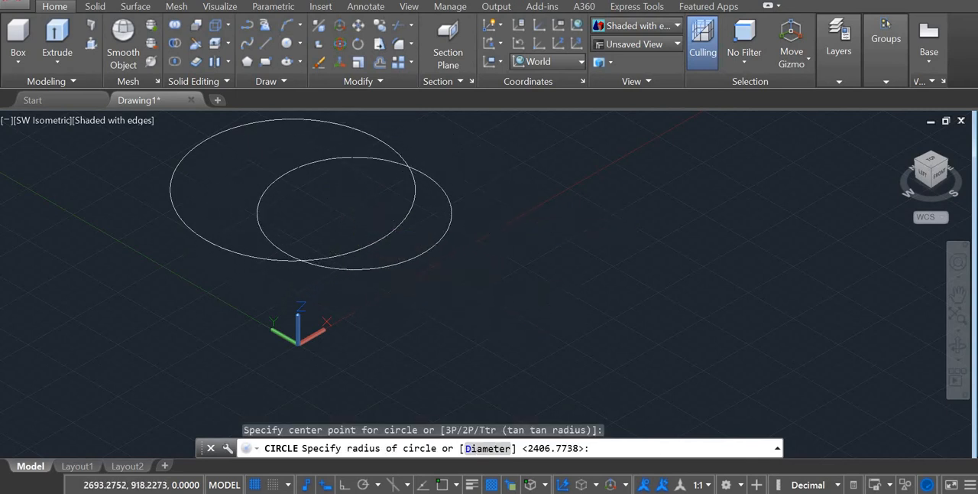
{"action": "key", "text": "Escape"}
Move the smaller circle by its center point away from the larger one so they overlap less, and clear the selection.
{"action": "left_click", "coordinate": [410, 264]}
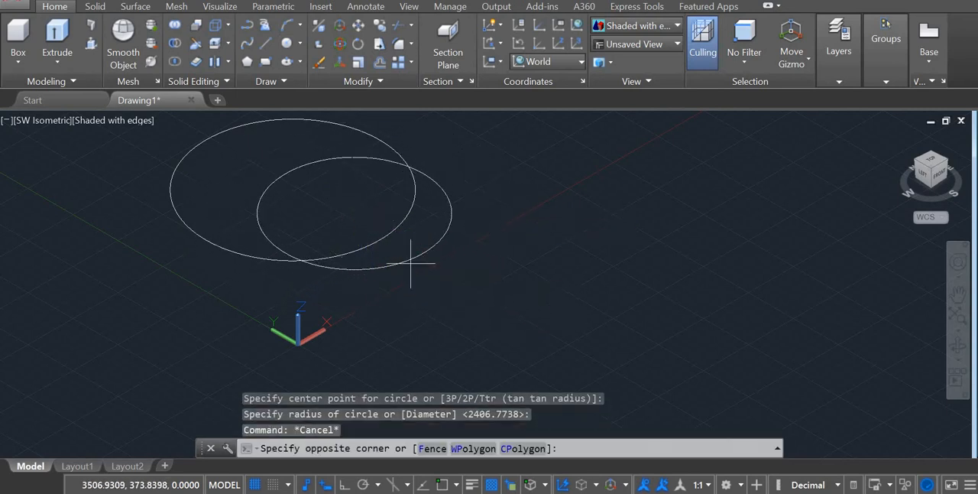
{"action": "left_click", "coordinate": [414, 264]}
{"action": "left_click", "coordinate": [415, 265]}
{"action": "left_click", "coordinate": [416, 259]}
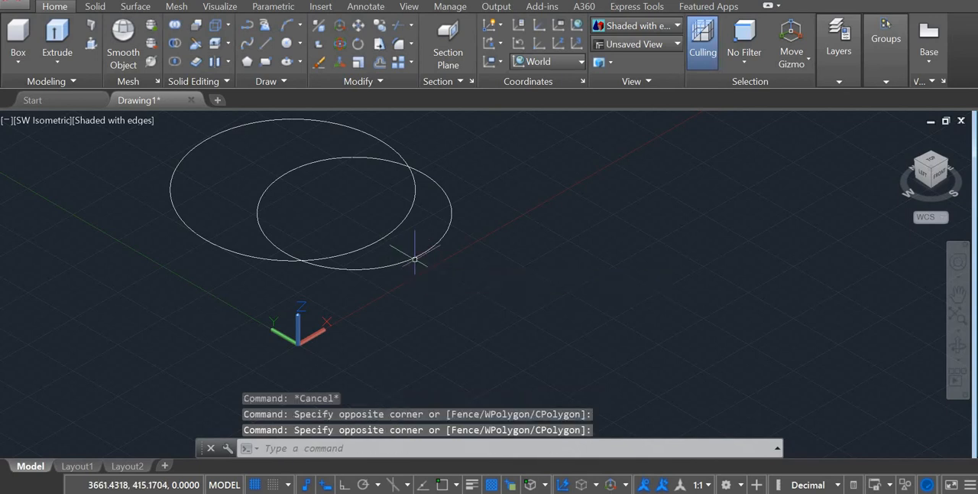
{"action": "left_click", "coordinate": [417, 258]}
{"action": "left_click", "coordinate": [418, 255]}
{"action": "left_click", "coordinate": [418, 255]}
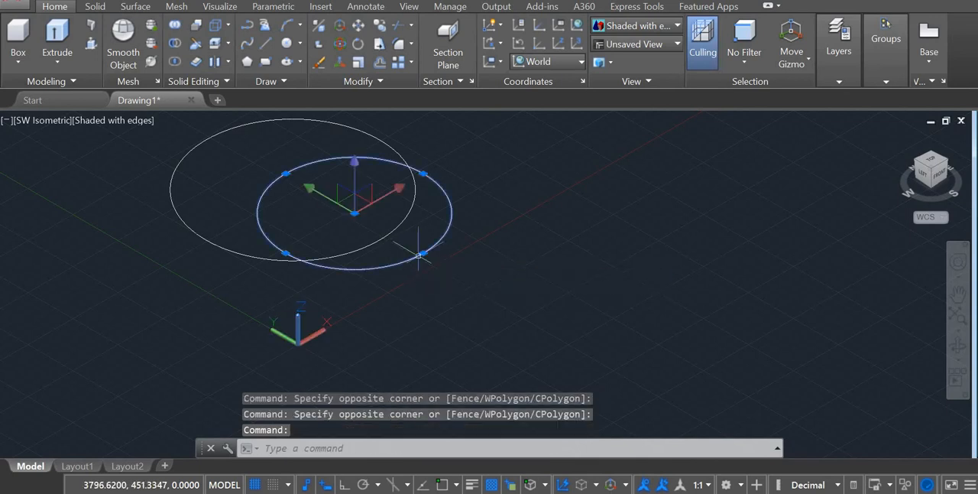
{"action": "left_click", "coordinate": [354, 213]}
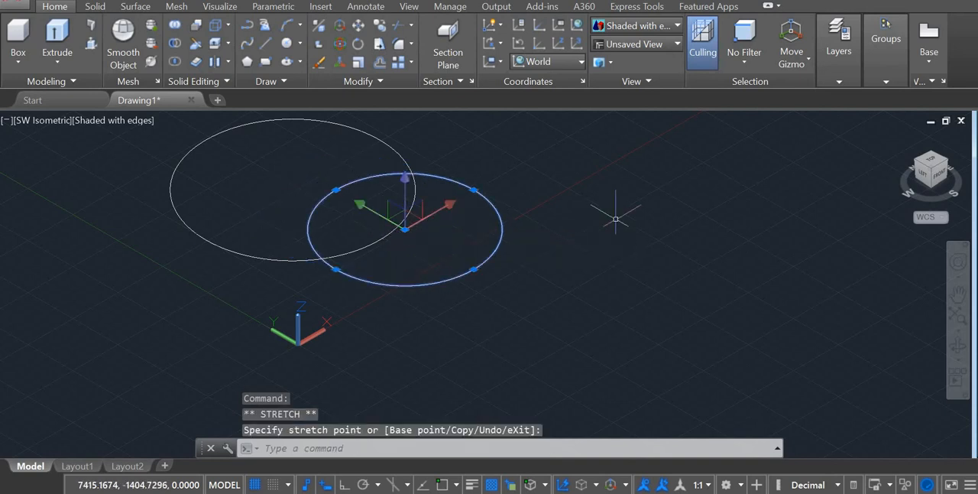
{"action": "key", "text": "Escape"}
{"action": "key", "text": "Escape"}
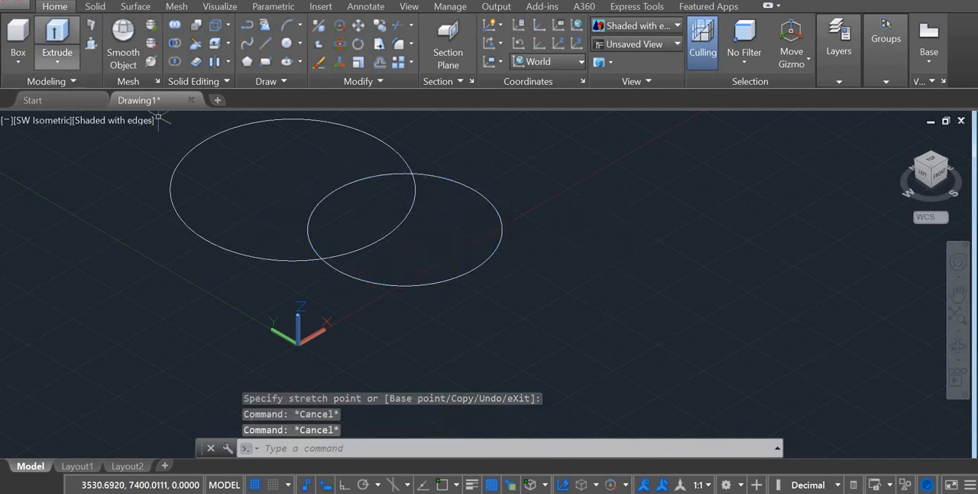
Try extruding both overlapping circles to a height of 300, and undo the extrusion.
{"action": "left_click", "coordinate": [57, 34]}
{"action": "left_click", "coordinate": [280, 261]}
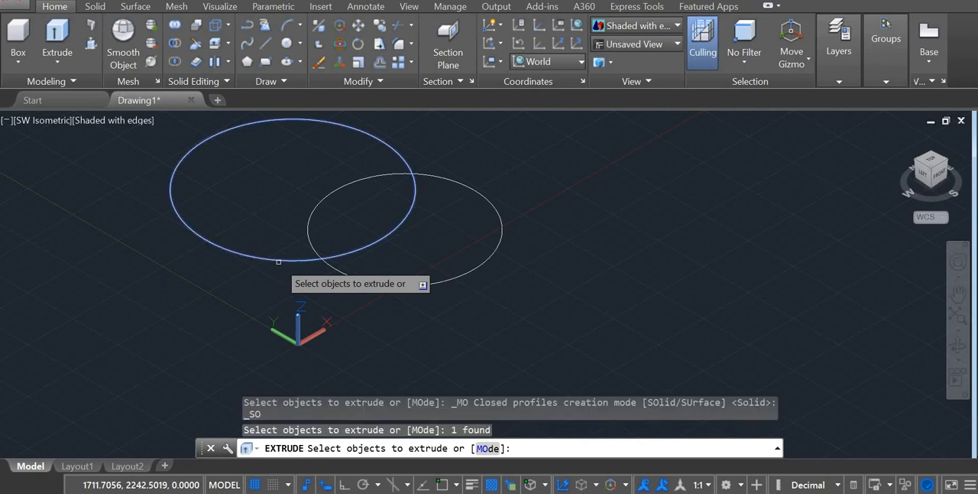
{"action": "left_click", "coordinate": [352, 275]}
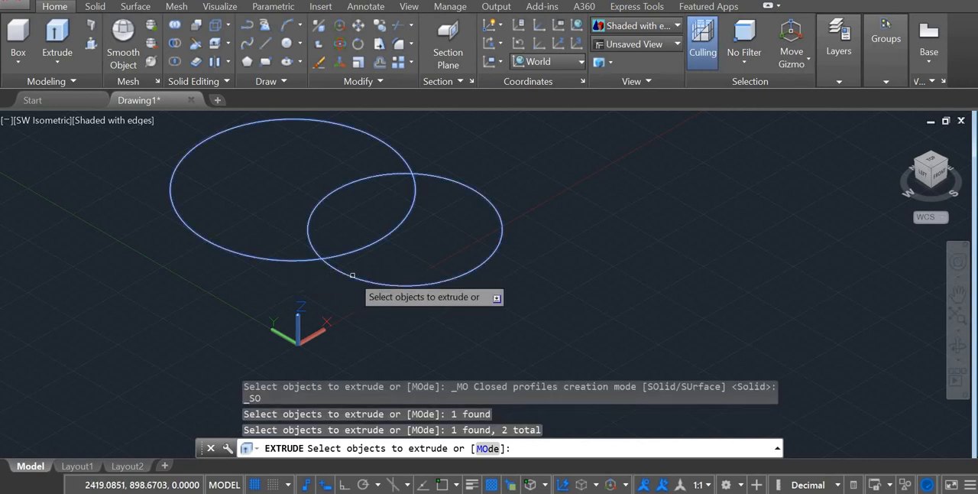
{"action": "key", "text": "Return"}
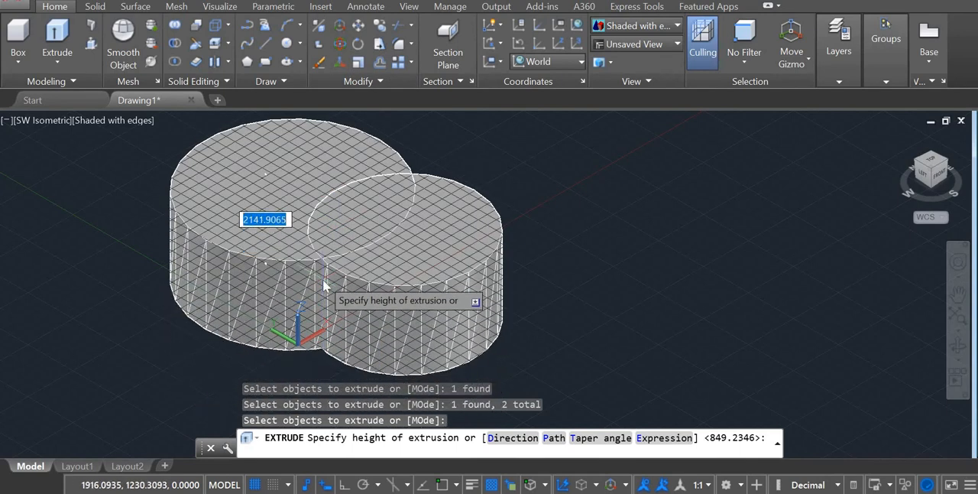
{"action": "type", "text": "300"}
{"action": "key", "text": "Return"}
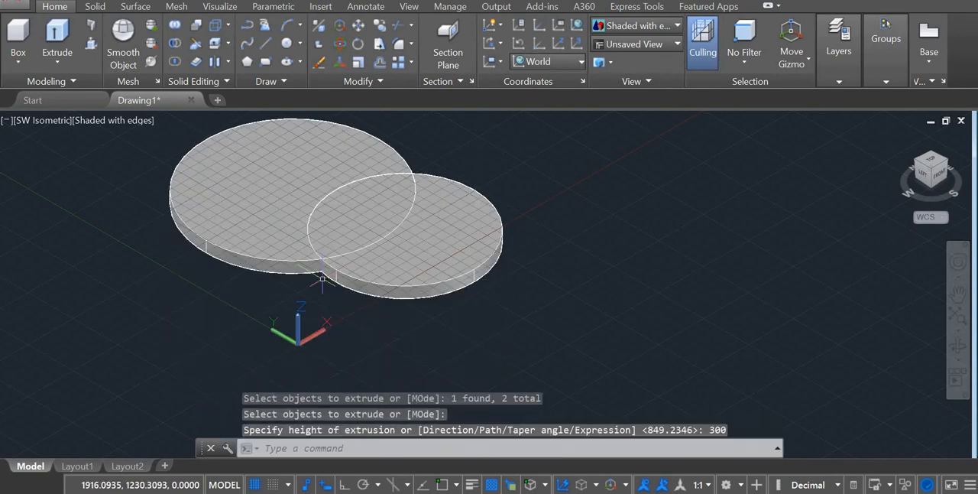
{"action": "key", "text": "ctrl+z"}
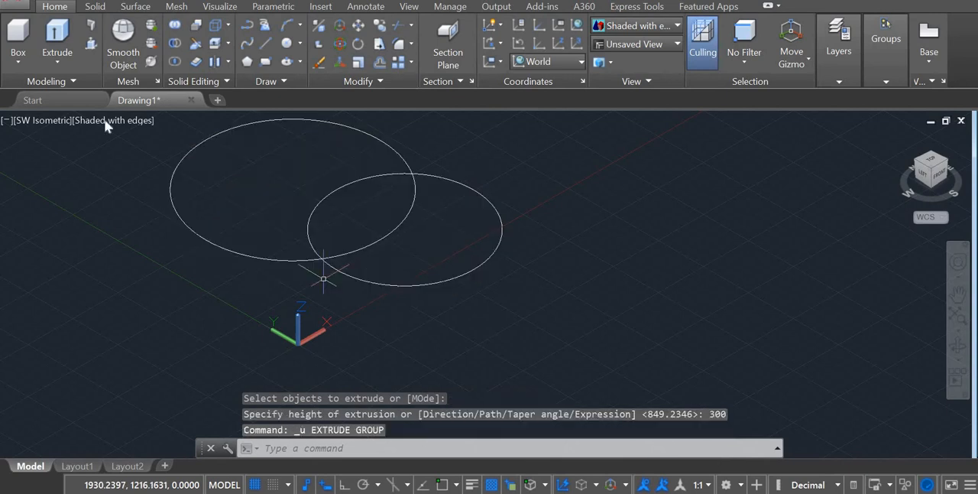
Extrude both overlapping circles downward by 3000 to form two overlapping cylinders.
{"action": "left_click", "coordinate": [57, 38]}
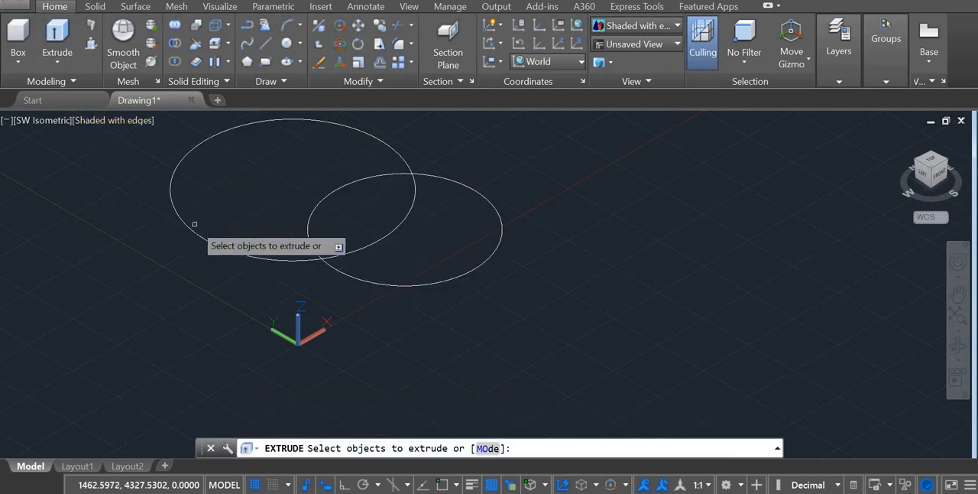
{"action": "left_click", "coordinate": [182, 225]}
{"action": "left_click", "coordinate": [235, 248]}
{"action": "left_click", "coordinate": [242, 257]}
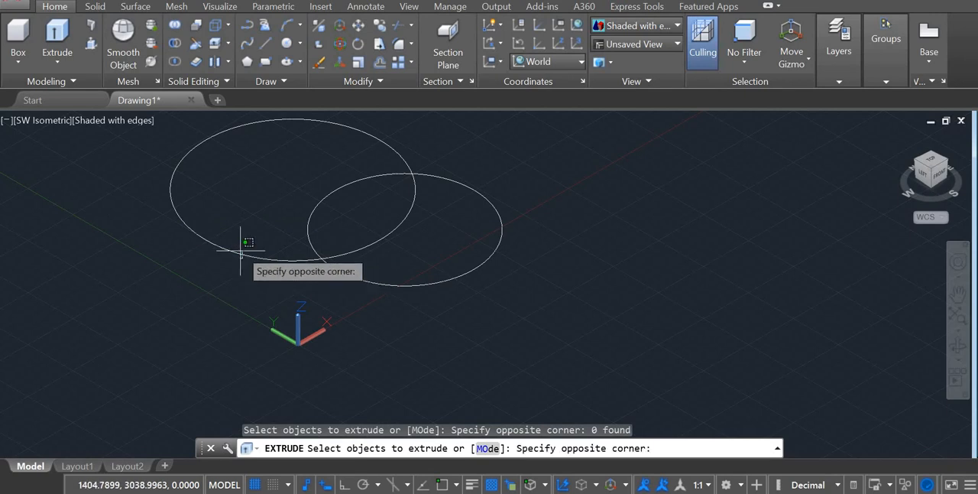
{"action": "left_click", "coordinate": [244, 246]}
{"action": "left_click", "coordinate": [352, 277]}
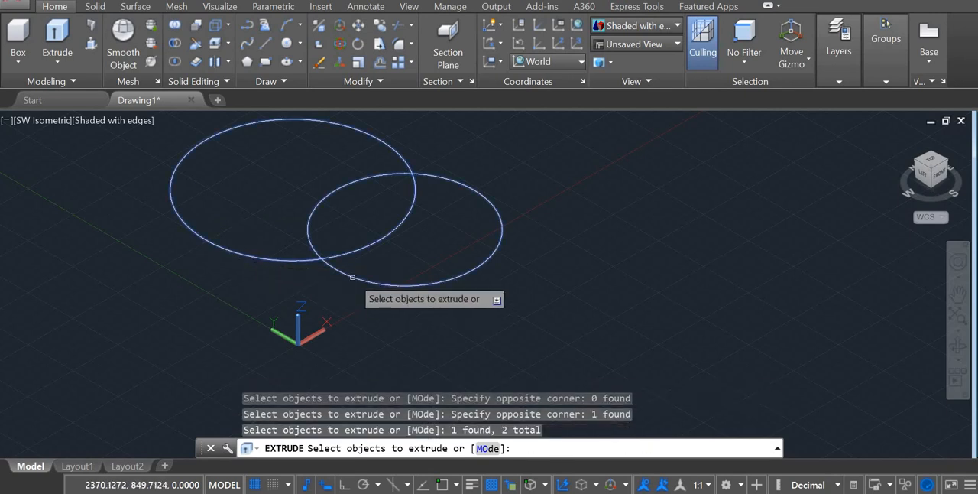
{"action": "key", "text": "Return"}
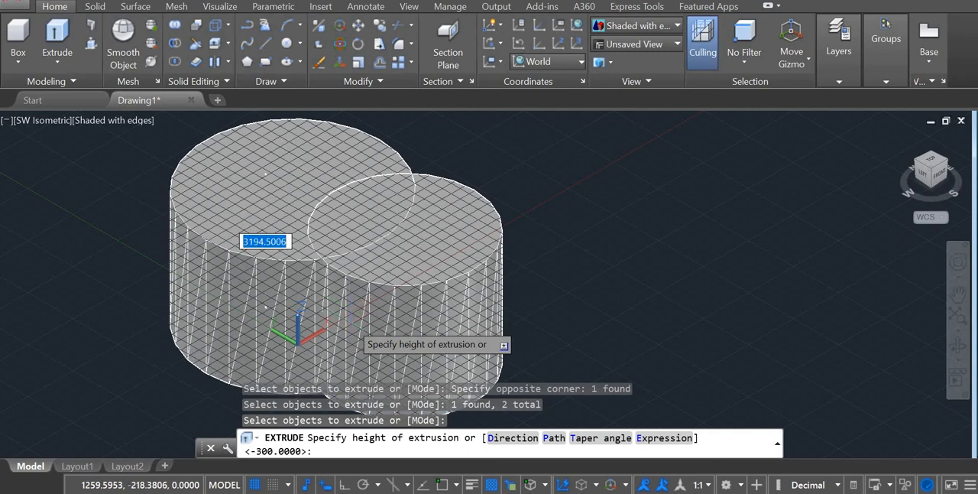
{"action": "type", "text": "3000"}
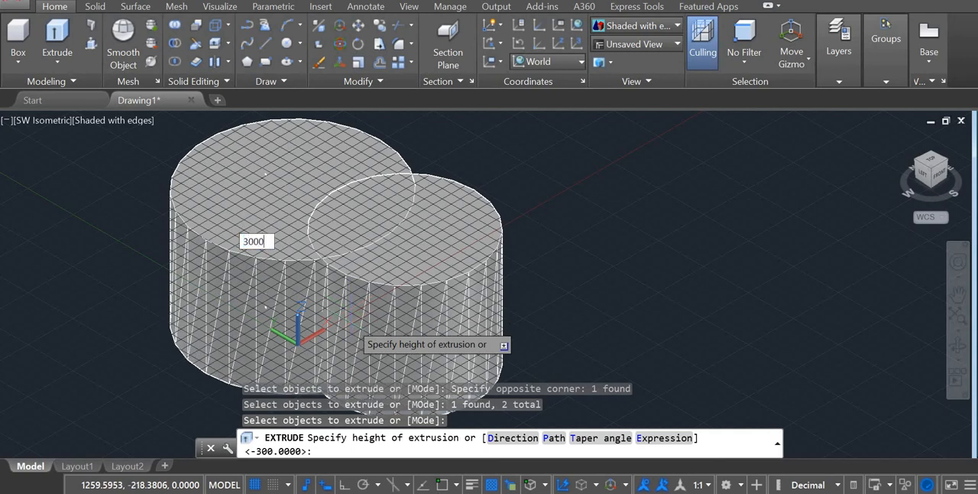
{"action": "key", "text": "Return"}
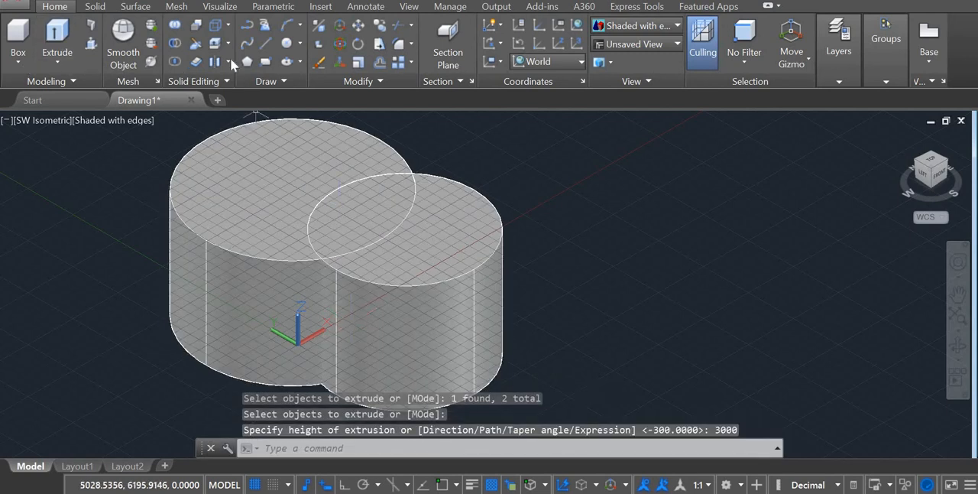
Try joining the two overlapping cylinders with Union, and undo the union.
{"action": "left_click", "coordinate": [174, 28]}
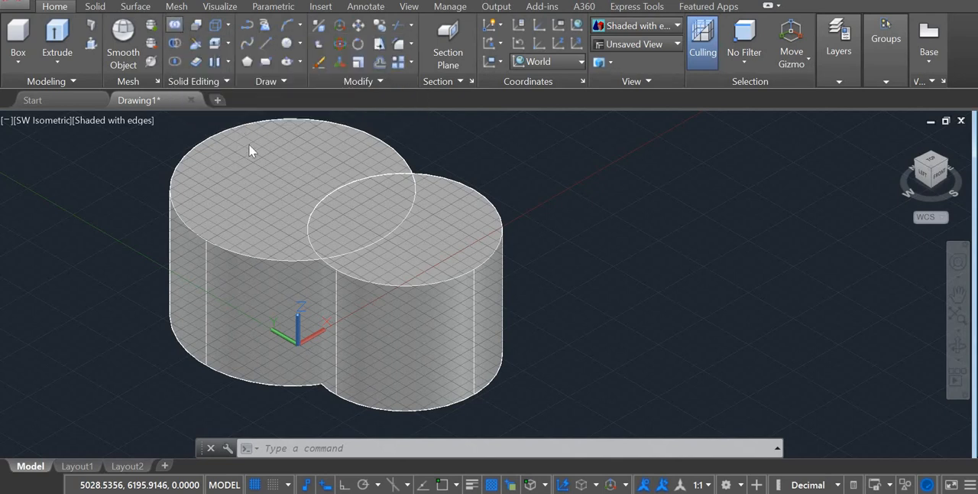
{"action": "left_click", "coordinate": [253, 157]}
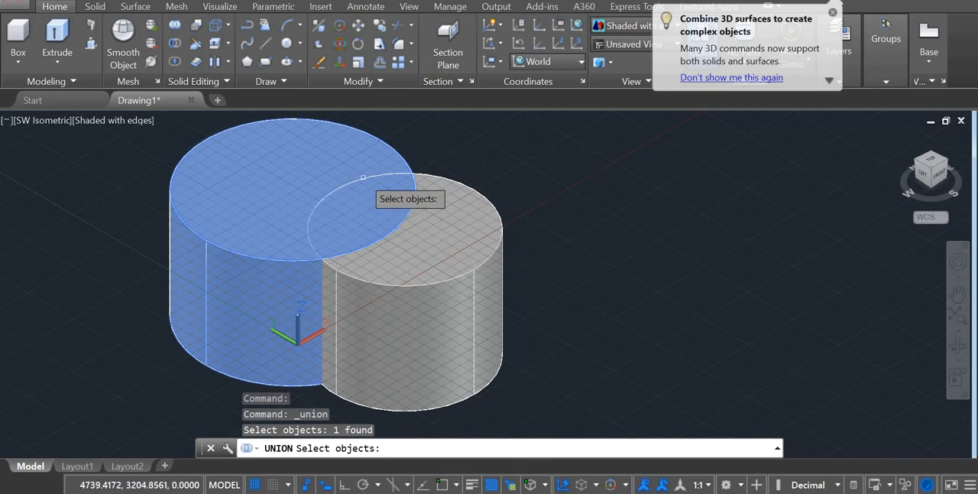
{"action": "left_click", "coordinate": [434, 265]}
{"action": "key", "text": "Return"}
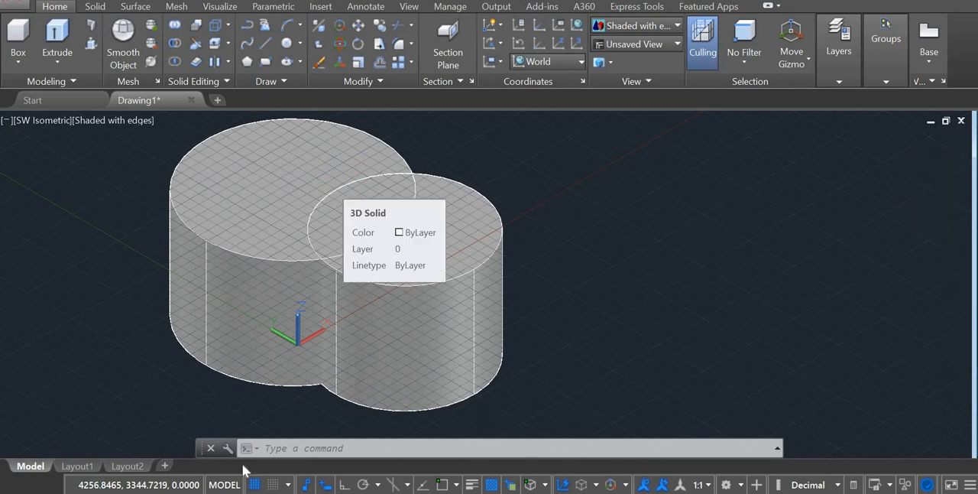
{"action": "key", "text": "ctrl+z"}
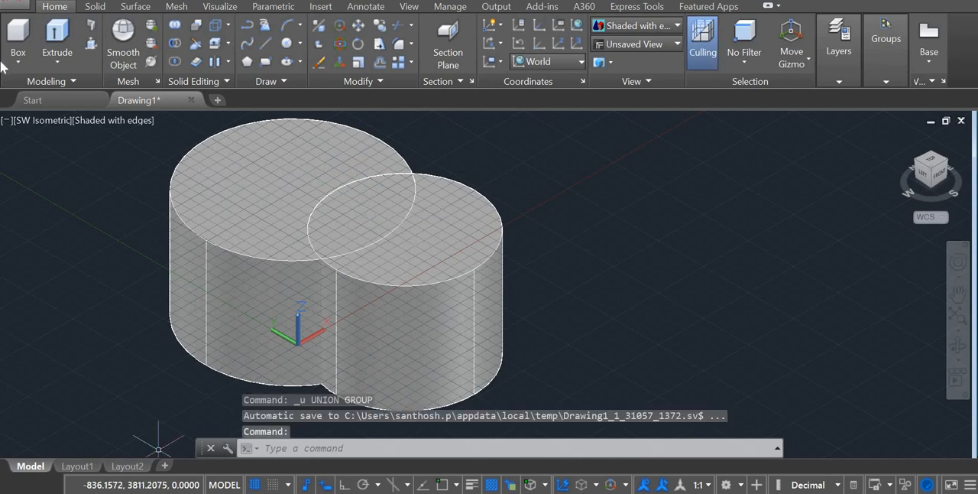
Intersect the two overlapping cylinders so that only their common volume is kept.
{"action": "left_click", "coordinate": [175, 62]}
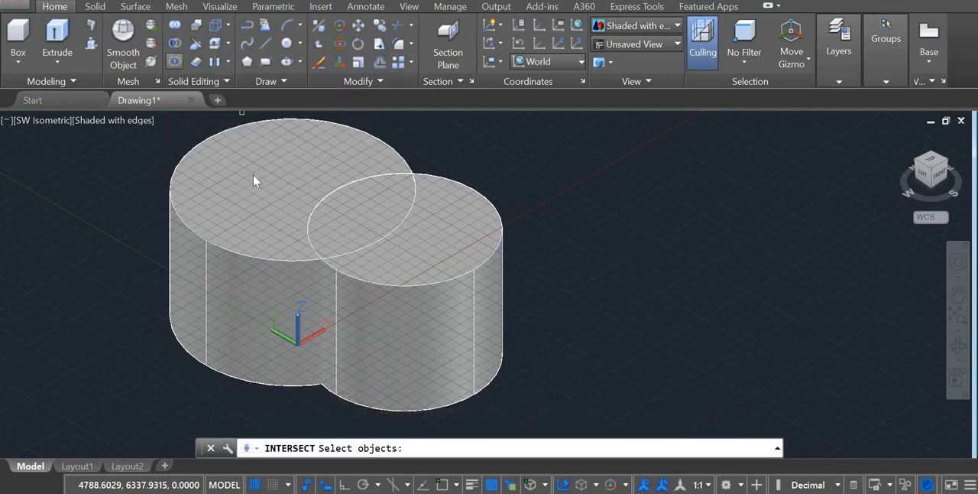
{"action": "left_click", "coordinate": [260, 178]}
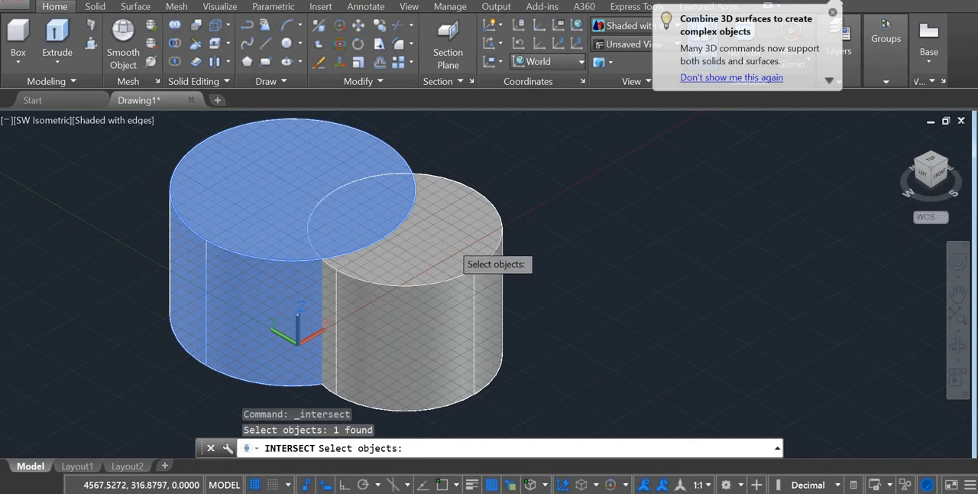
{"action": "left_click", "coordinate": [450, 243]}
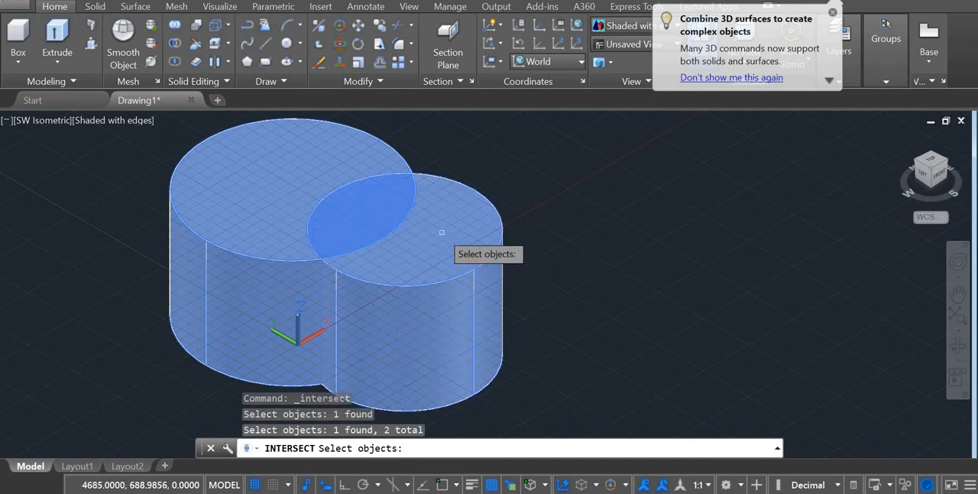
{"action": "left_click", "coordinate": [301, 132]}
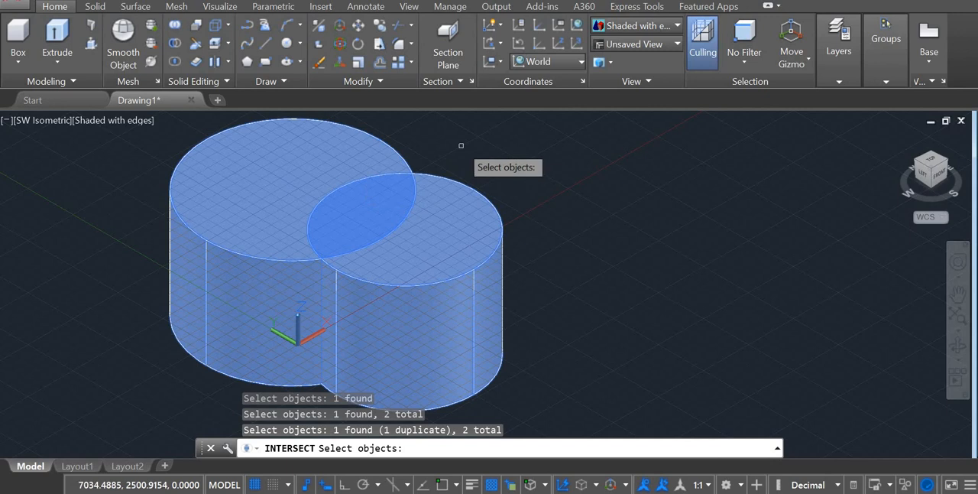
{"action": "key", "text": "Return"}
{"action": "scroll", "coordinate": [461, 145], "scroll_direction": "down", "scroll_amount": 4}
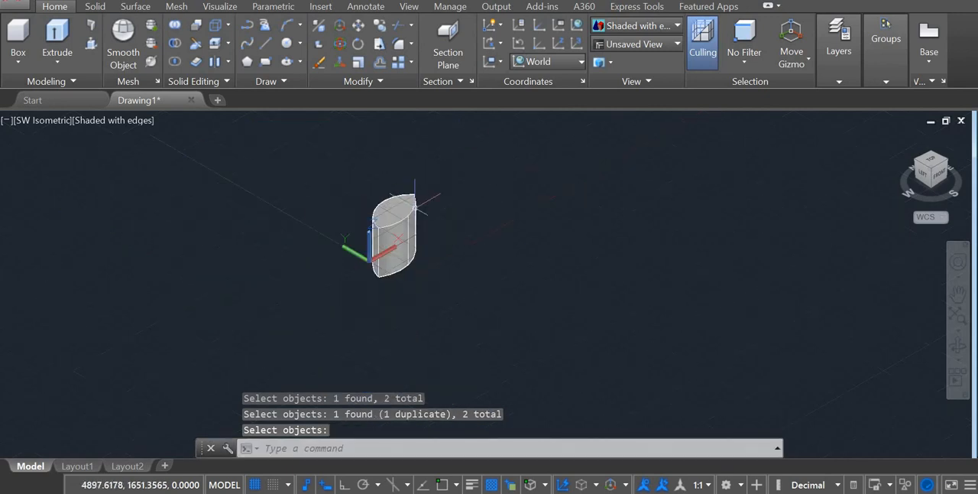
{"action": "scroll", "coordinate": [485, 121], "scroll_direction": "up", "scroll_amount": 5}
{"action": "scroll", "coordinate": [449, 119], "scroll_direction": "down", "scroll_amount": 3}
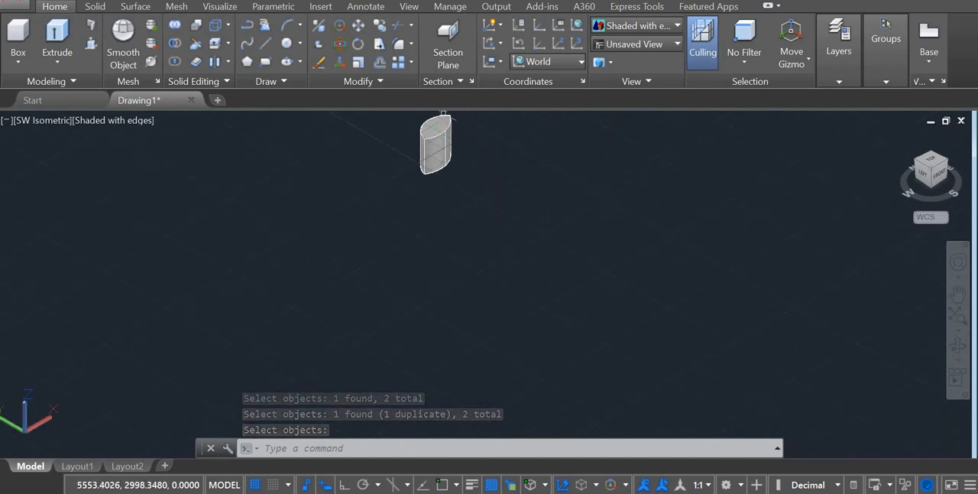
{"action": "scroll", "coordinate": [458, 173], "scroll_direction": "up", "scroll_amount": 3}
{"action": "scroll", "coordinate": [453, 183], "scroll_direction": "down", "scroll_amount": 3}
{"action": "scroll", "coordinate": [453, 183], "scroll_direction": "down", "scroll_amount": 5}
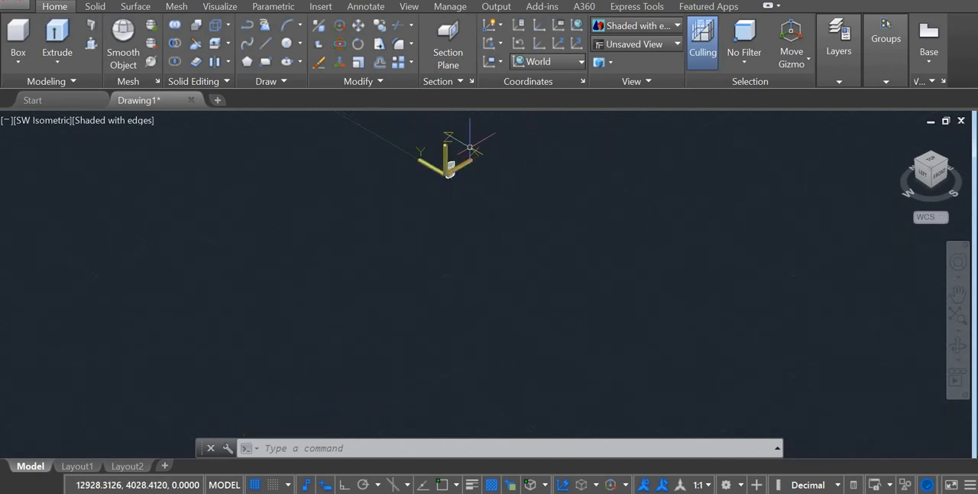
{"action": "scroll", "coordinate": [469, 147], "scroll_direction": "up", "scroll_amount": 5}
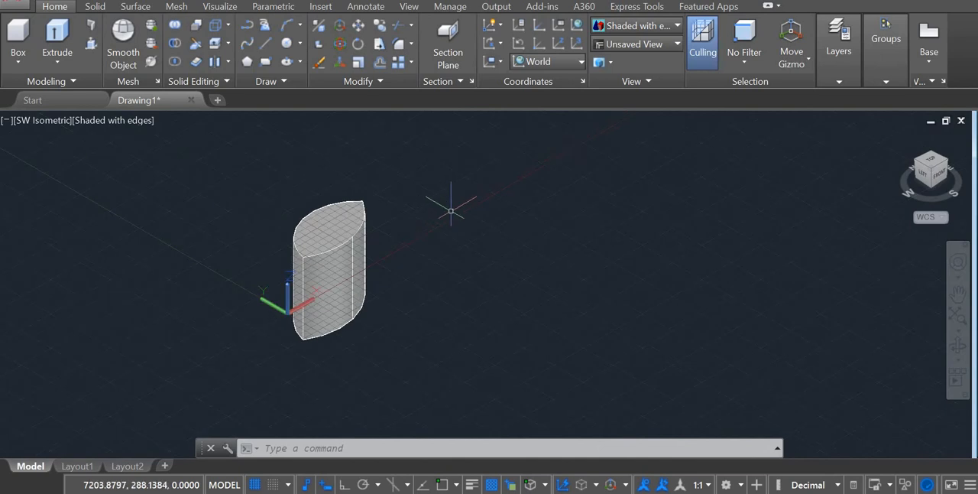
Rotate the lens-shaped solid freehand around the X axis with 3D Rotate, tilting it onto its side.
{"action": "left_click", "coordinate": [339, 45]}
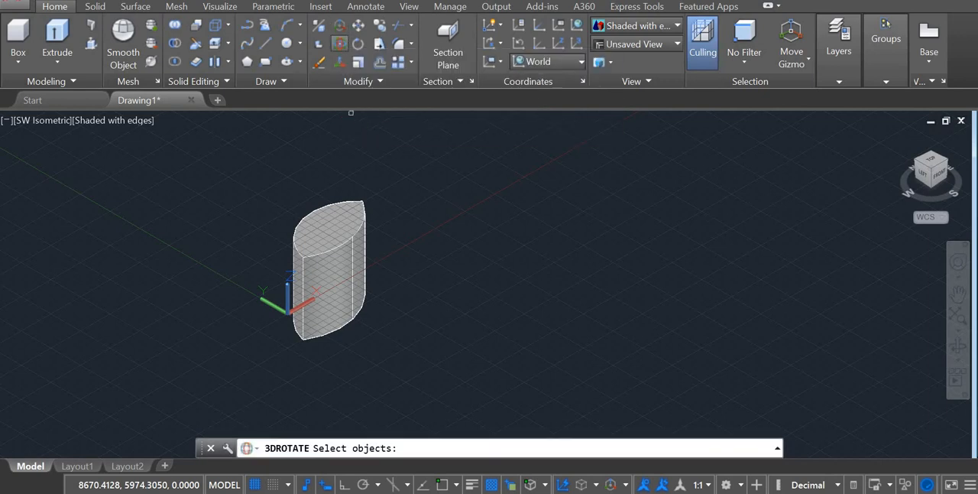
{"action": "left_click", "coordinate": [341, 213]}
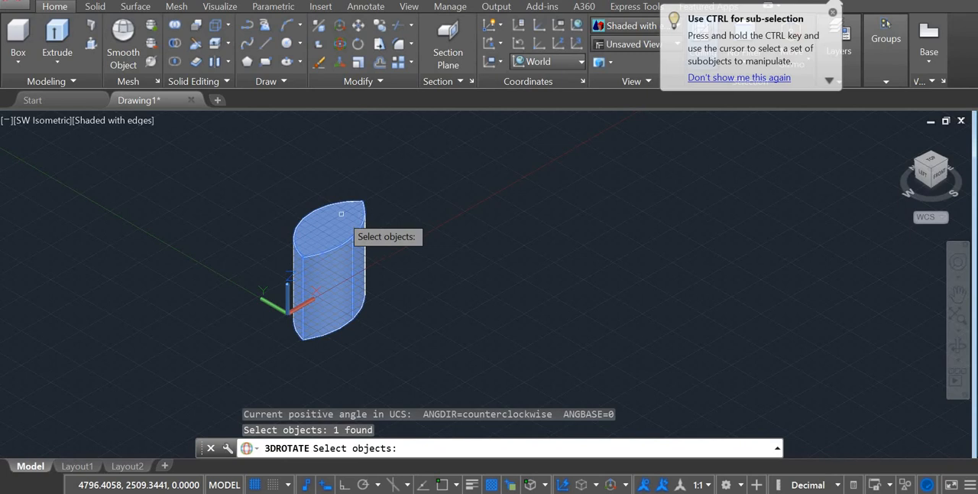
{"action": "key", "text": "Return"}
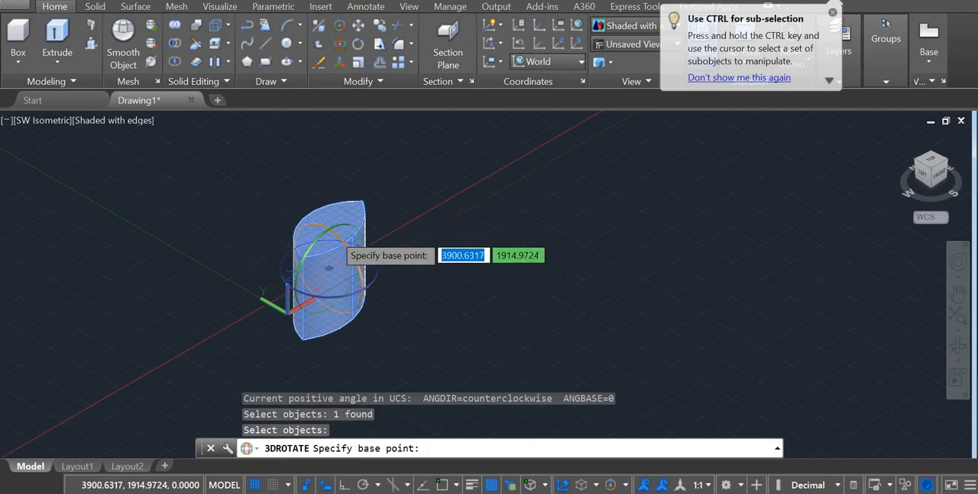
{"action": "left_click", "coordinate": [323, 231]}
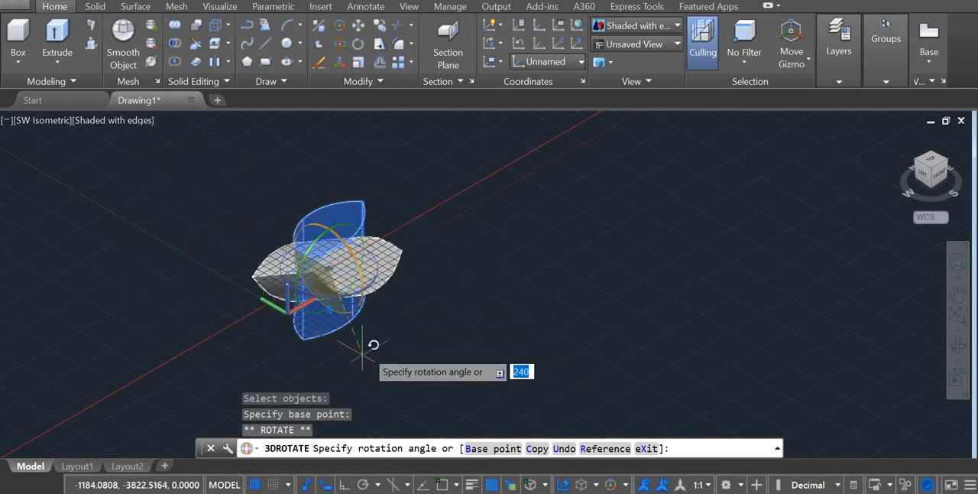
{"action": "left_click", "coordinate": [323, 324]}
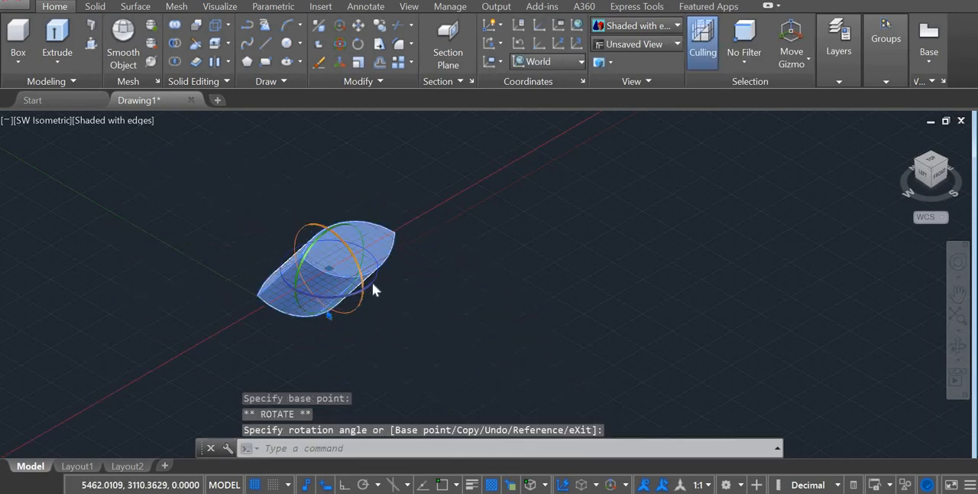
Rotate the solid about 167 degrees around the X axis, using a new base point on its upper part.
{"action": "left_click", "coordinate": [324, 243]}
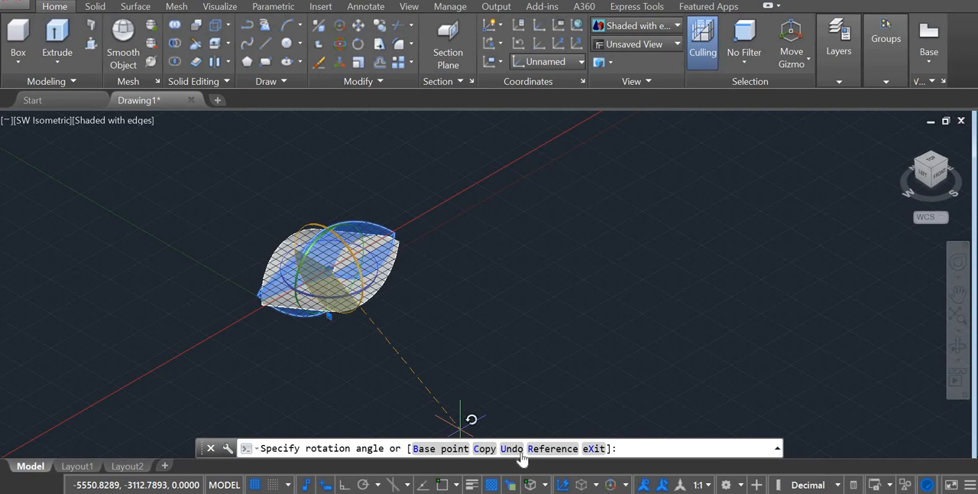
{"action": "left_click", "coordinate": [447, 447]}
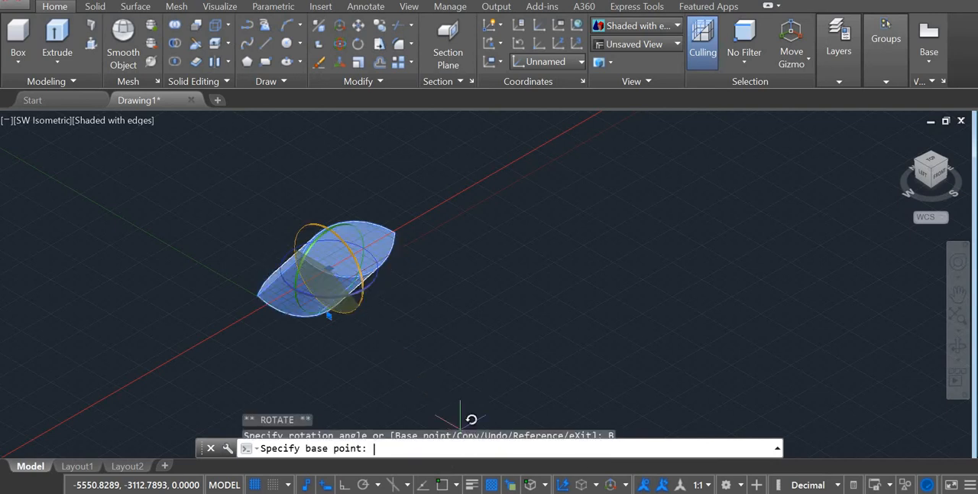
{"action": "left_click", "coordinate": [349, 240]}
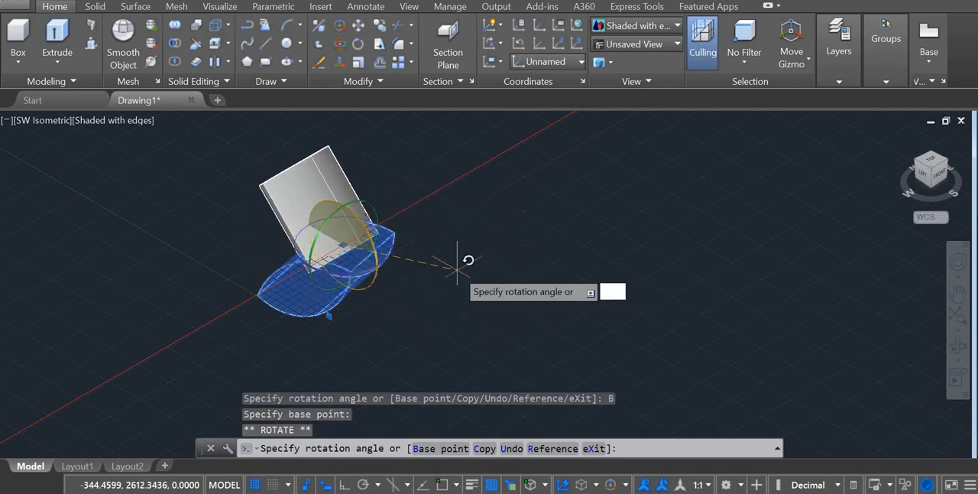
{"action": "left_click", "coordinate": [553, 311]}
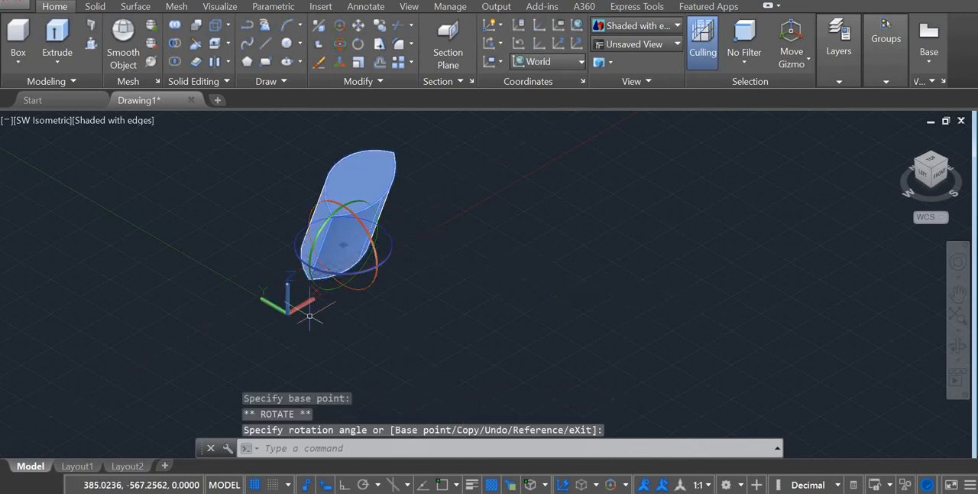
Make three rotated copies of the solid around the X axis, one at 130 degrees and two at freehand angles, and clear the selection.
{"action": "left_click", "coordinate": [357, 220]}
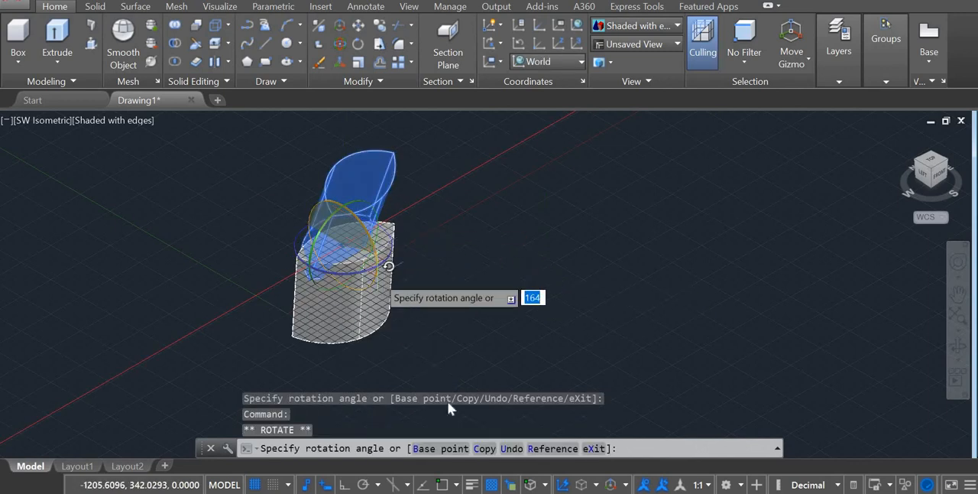
{"action": "left_click", "coordinate": [482, 449]}
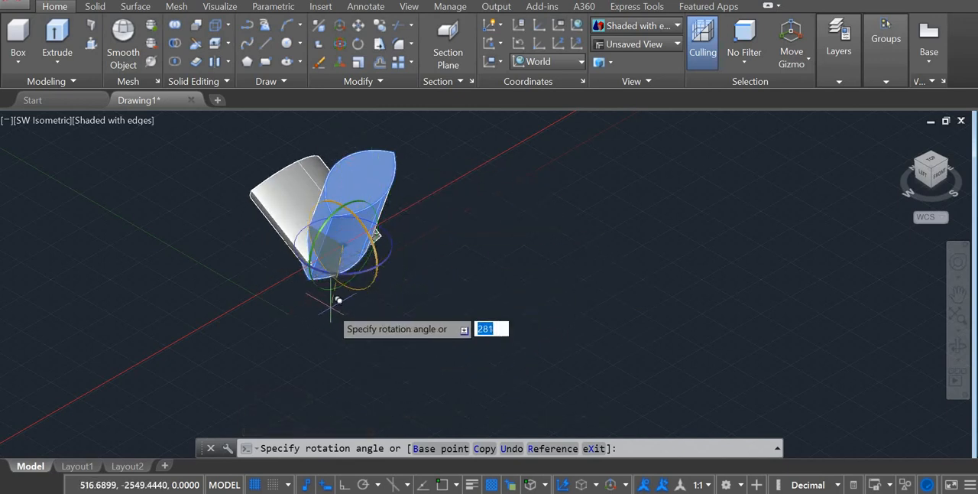
{"action": "left_click", "coordinate": [394, 321]}
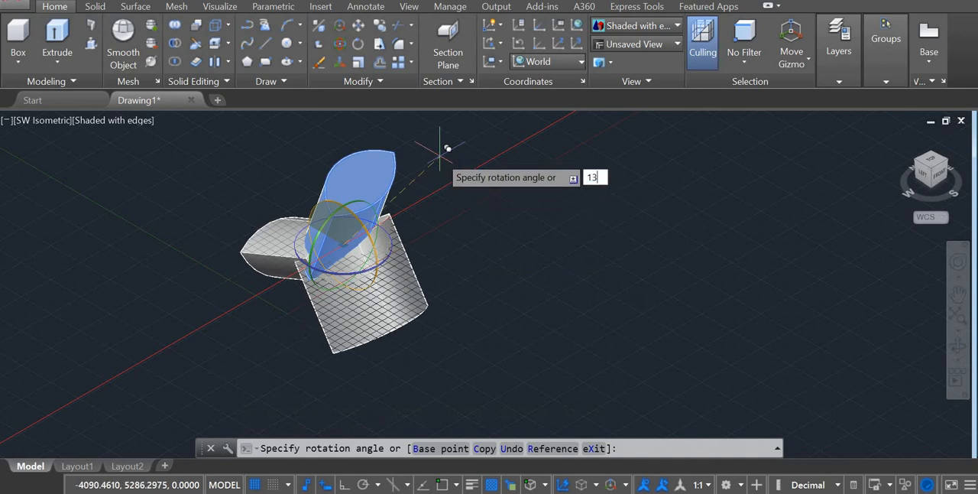
{"action": "key", "text": "Return"}
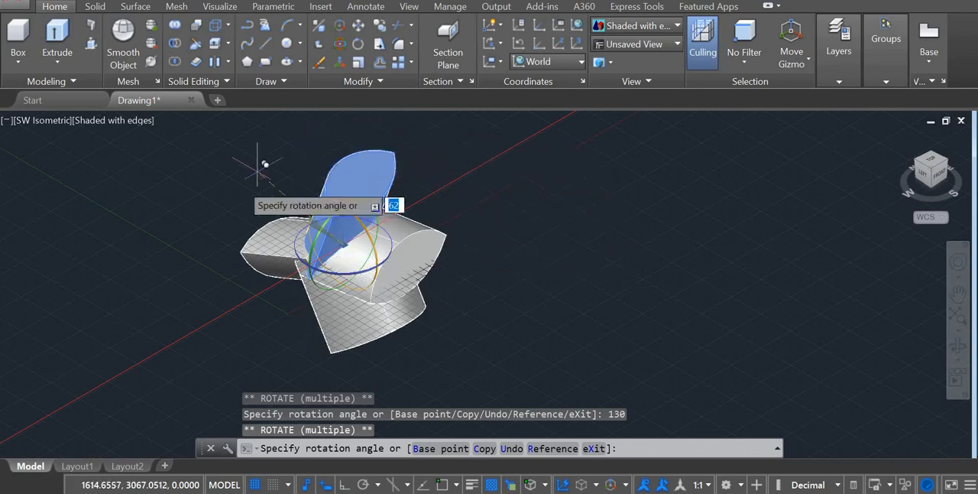
{"action": "left_click", "coordinate": [289, 278]}
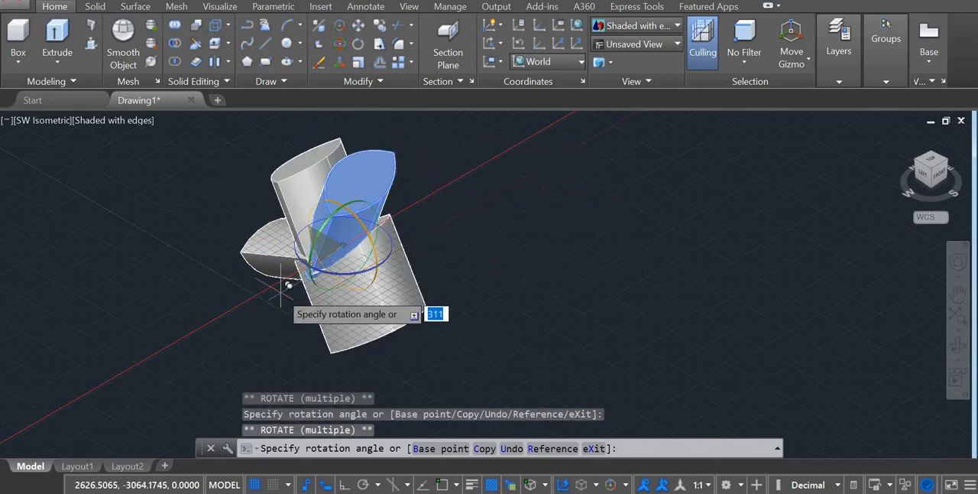
{"action": "key", "text": "Escape"}
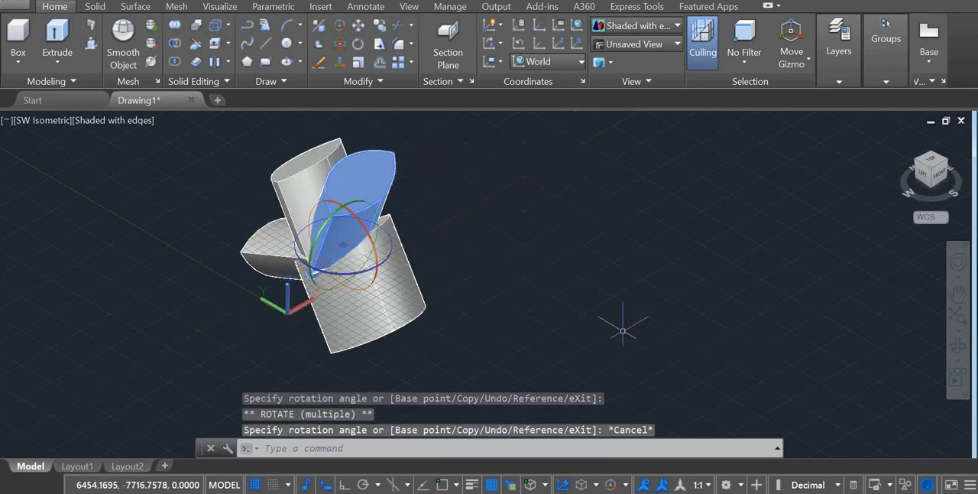
{"action": "left_click", "coordinate": [600, 298]}
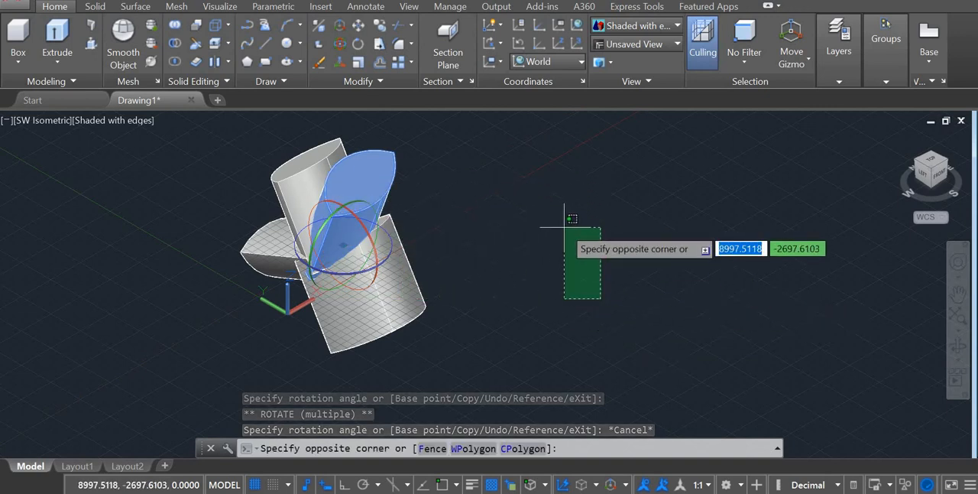
{"action": "key", "text": "Escape"}
{"action": "key", "text": "Escape"}
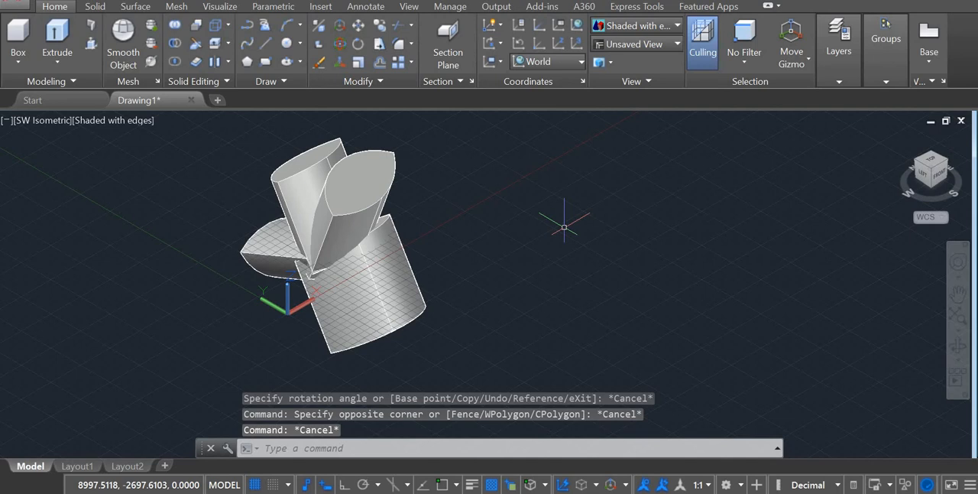
Undo the rotated copies, the rotations and the intersection to restore the two overlapping cylinders.
{"action": "key", "text": "ctrl+z"}
{"action": "key", "text": "ctrl+z"}
{"action": "key", "text": "ctrl+z"}
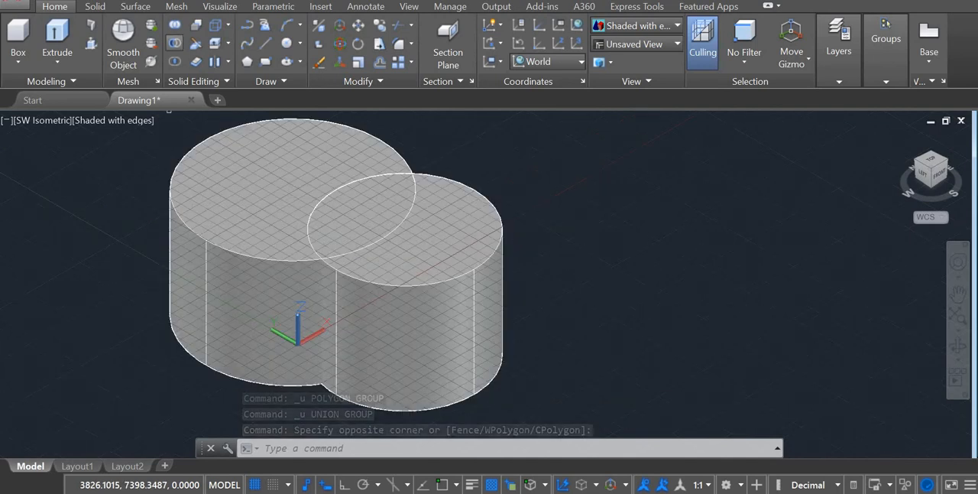
Subtract the smaller cylinder from the larger one, and undo that subtraction.
{"action": "left_click", "coordinate": [175, 43]}
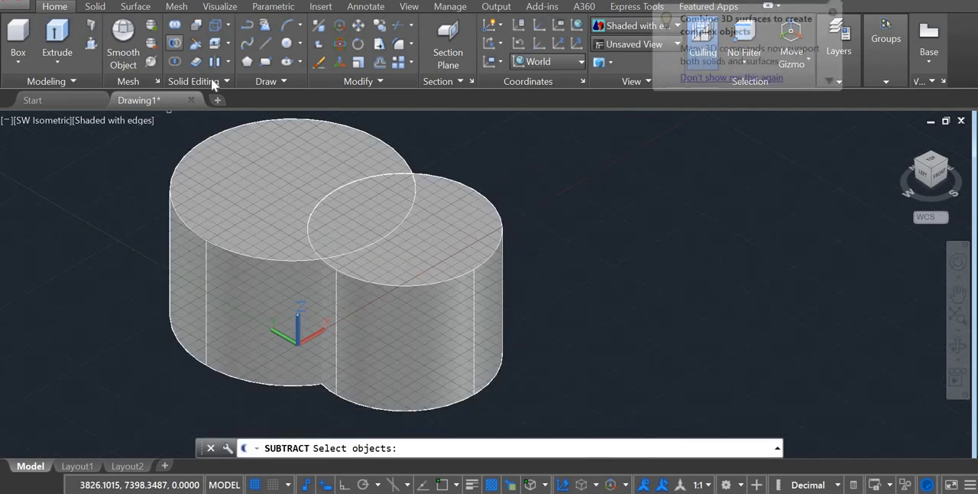
{"action": "left_click", "coordinate": [293, 194]}
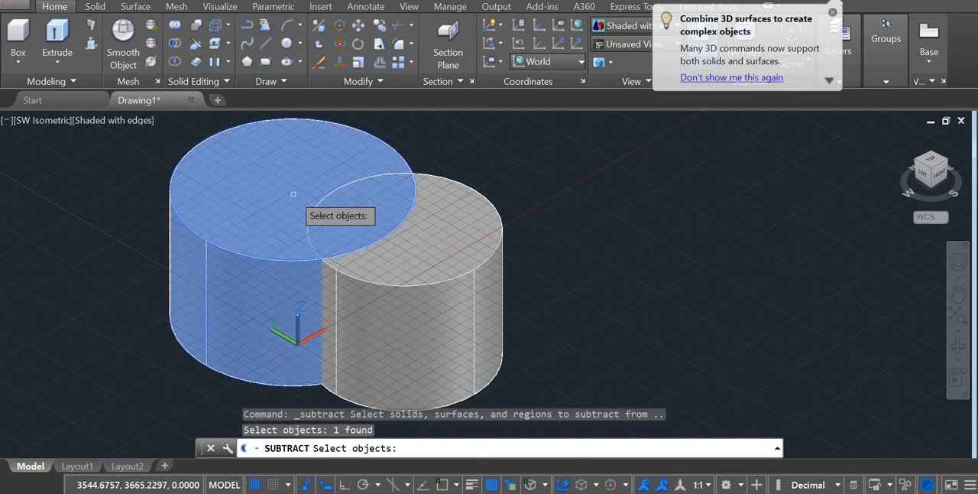
{"action": "key", "text": "Return"}
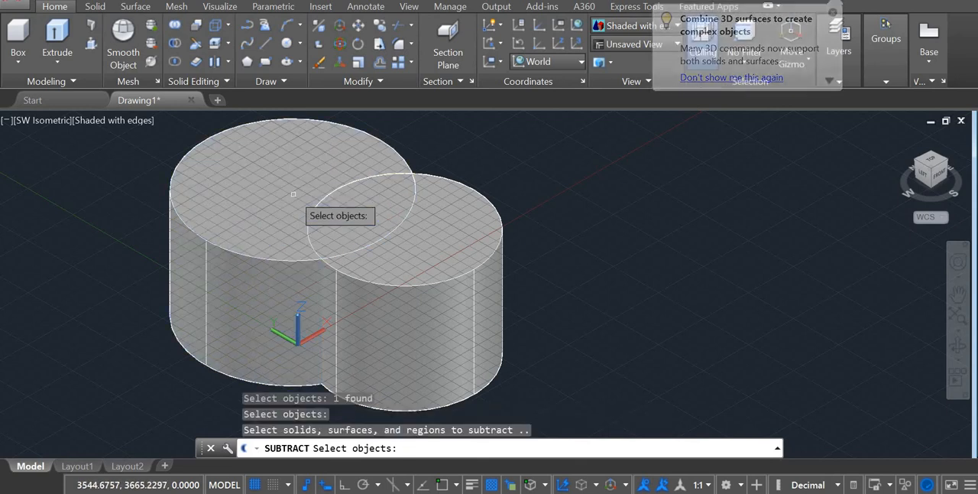
{"action": "left_click", "coordinate": [424, 283]}
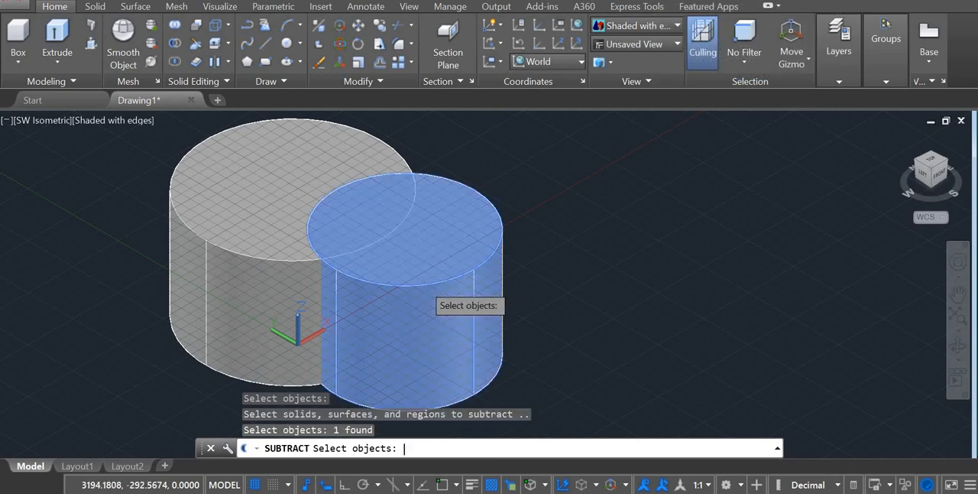
{"action": "key", "text": "Return"}
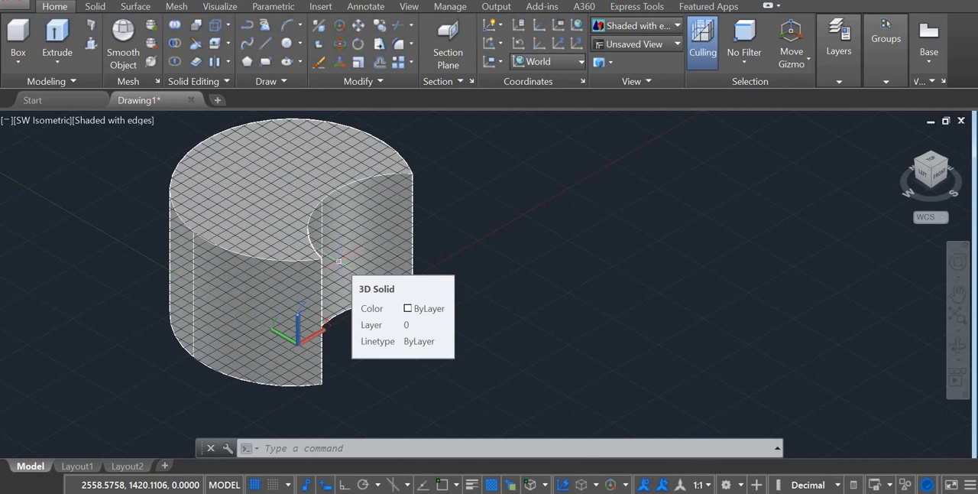
{"action": "key", "text": "ctrl+z"}
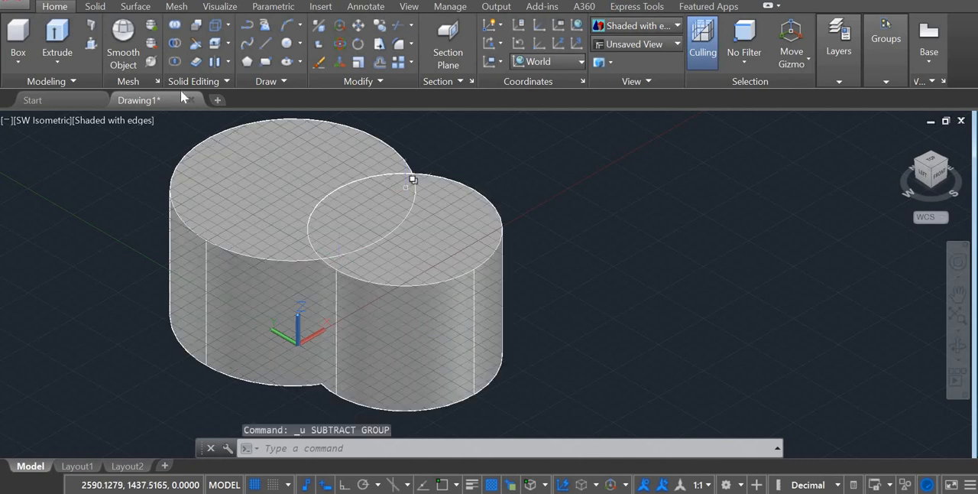
Subtract the larger cylinder from the smaller one so that a crescent-shaped solid is left.
{"action": "left_click", "coordinate": [175, 42]}
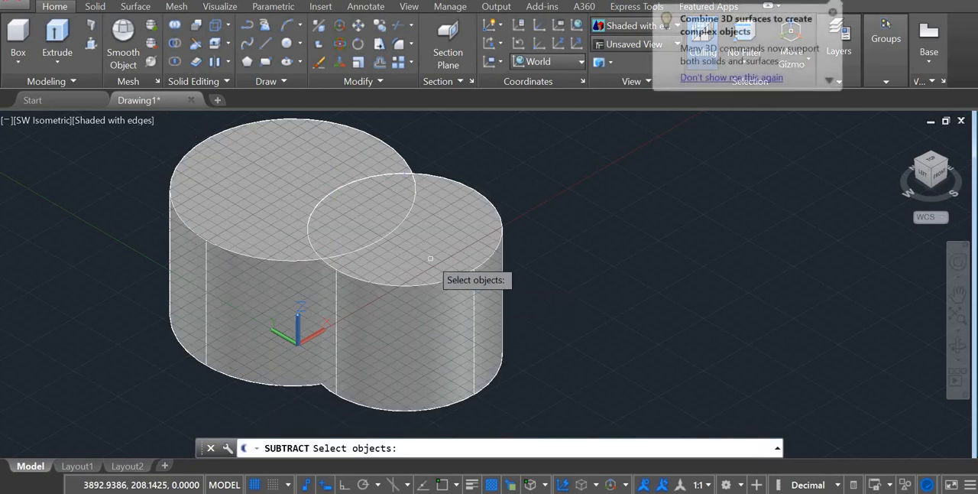
{"action": "left_click", "coordinate": [430, 258]}
{"action": "key", "text": "Return"}
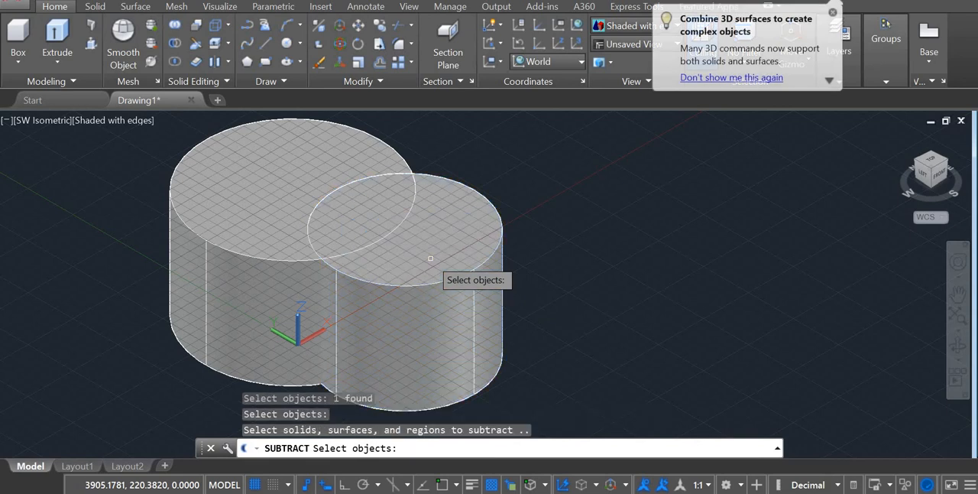
{"action": "left_click", "coordinate": [255, 175]}
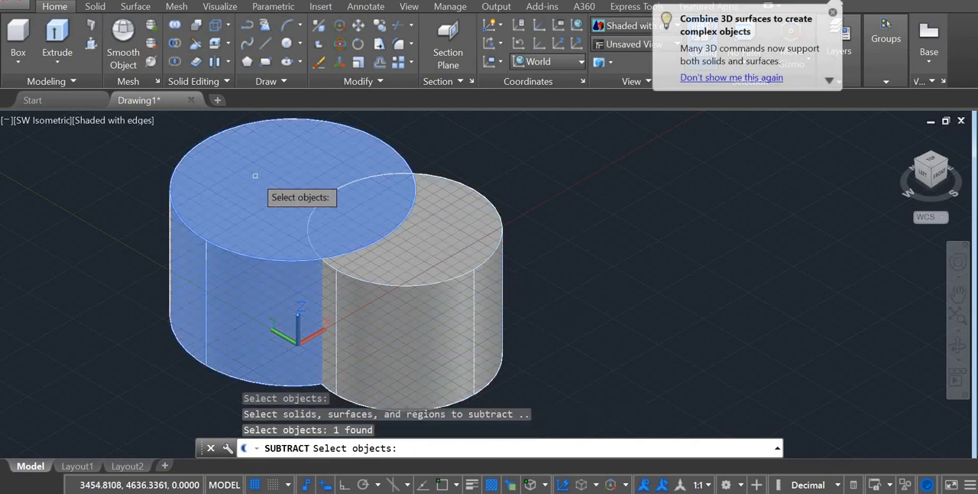
{"action": "key", "text": "Return"}
Rotate the crescent-shaped solid freehand by about 43 degrees around the X axis with 3D Rotate, and clear the selection.
{"action": "scroll", "coordinate": [306, 229], "scroll_direction": "down", "scroll_amount": 4}
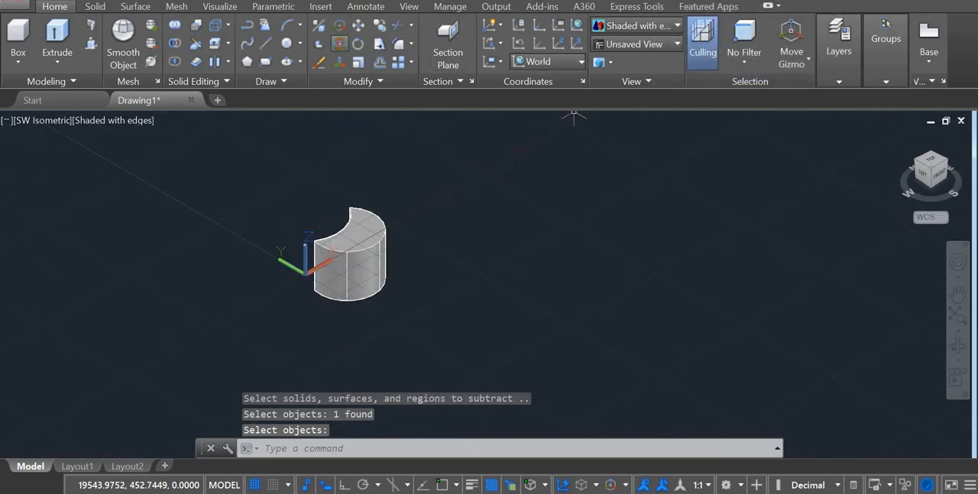
{"action": "left_click", "coordinate": [340, 43]}
{"action": "left_click", "coordinate": [371, 258]}
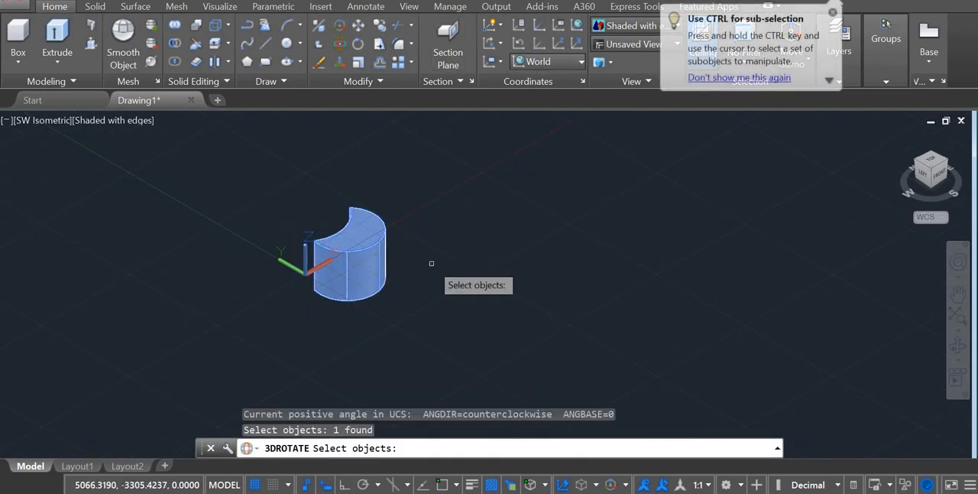
{"action": "left_click", "coordinate": [364, 212]}
{"action": "left_click", "coordinate": [369, 248]}
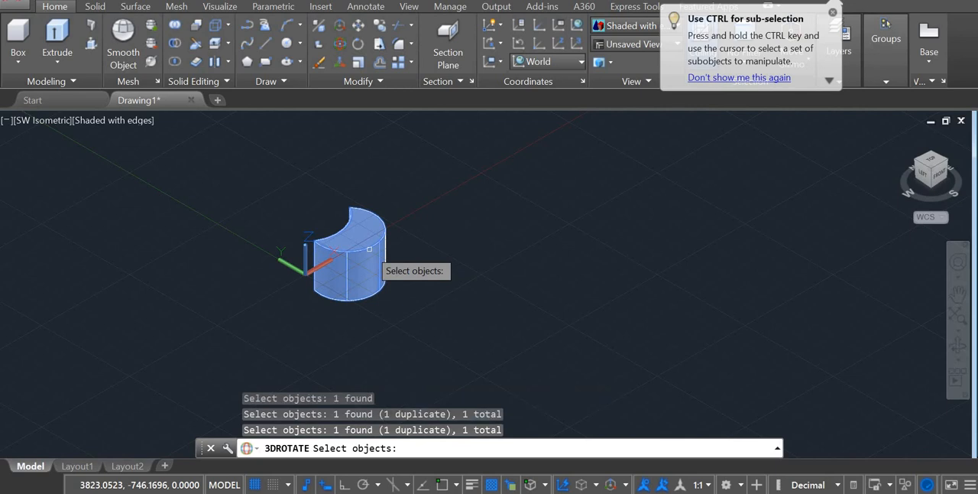
{"action": "key", "text": "Return"}
{"action": "left_click", "coordinate": [344, 218]}
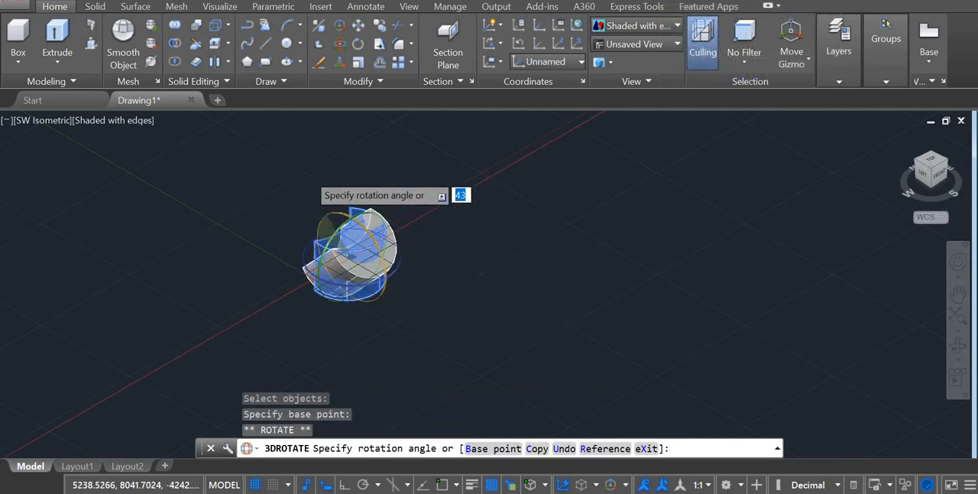
{"action": "left_click", "coordinate": [313, 175]}
{"action": "left_click", "coordinate": [317, 202]}
{"action": "left_click", "coordinate": [360, 213]}
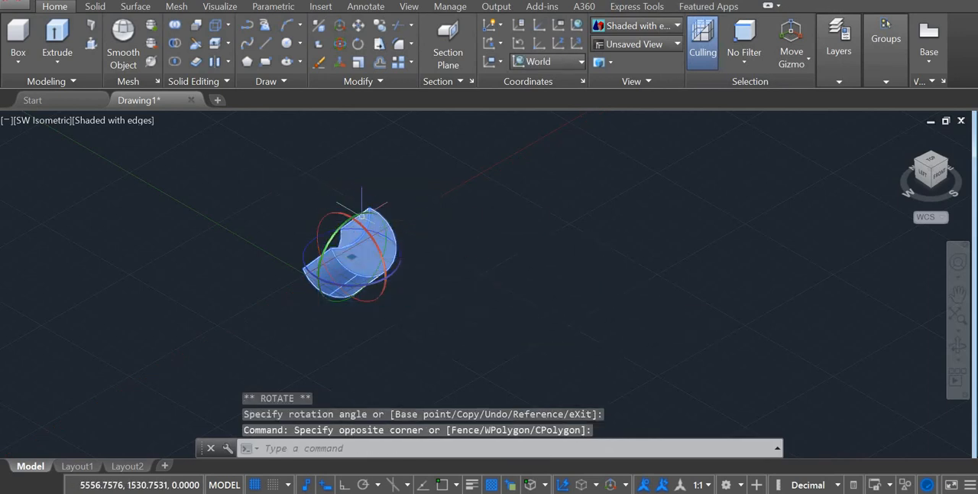
{"action": "key", "text": "Escape"}
{"action": "key", "text": "Escape"}
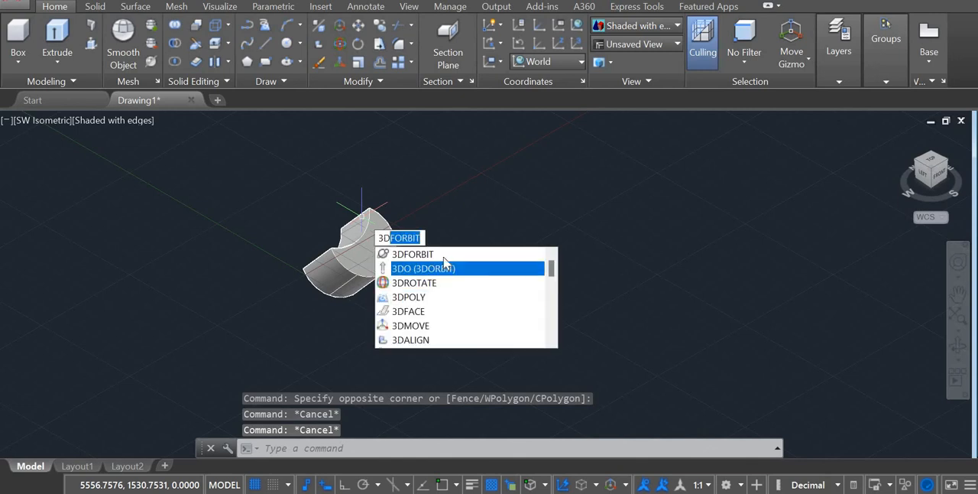
Orbit around the rotated crescent-shaped solid with 3D Orbit to examine its shape from several sides.
{"action": "left_click", "coordinate": [451, 269]}
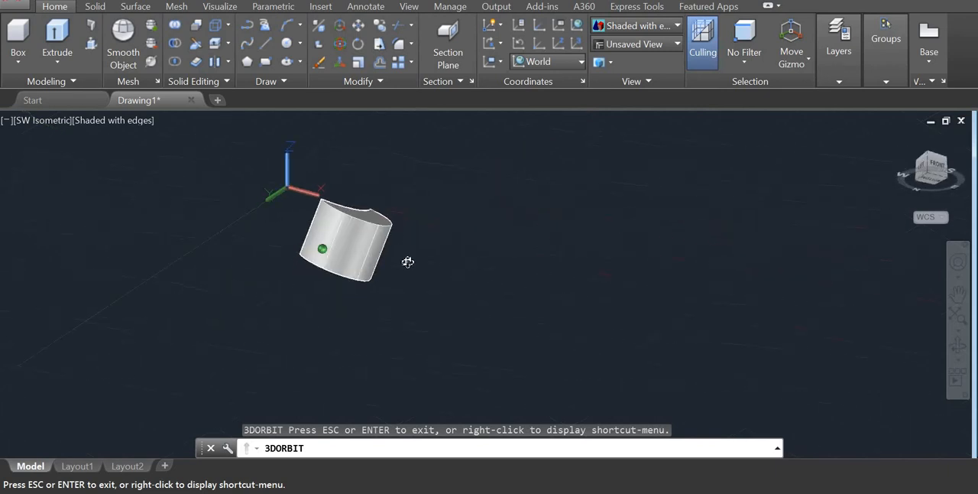
{"action": "left_click_drag", "start_coordinate": [407, 261], "coordinate": [425, 184]}
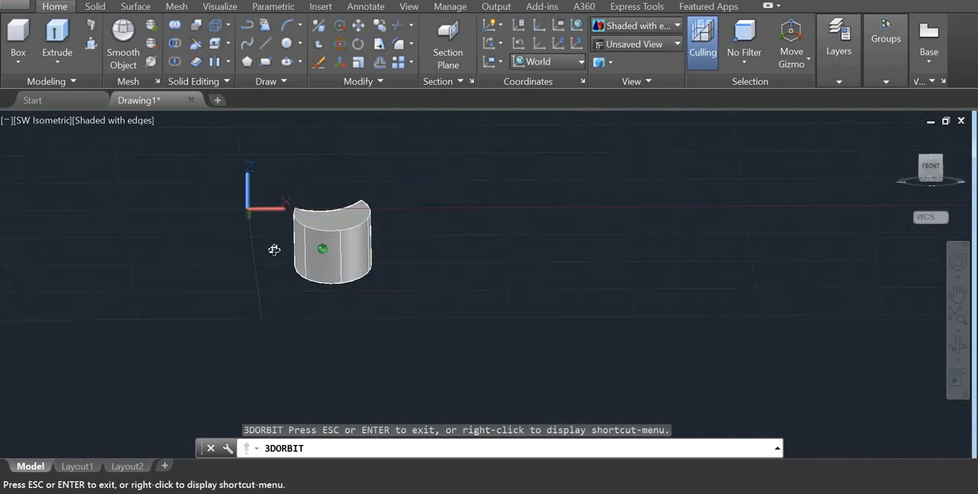
{"action": "left_click_drag", "start_coordinate": [288, 256], "coordinate": [262, 219]}
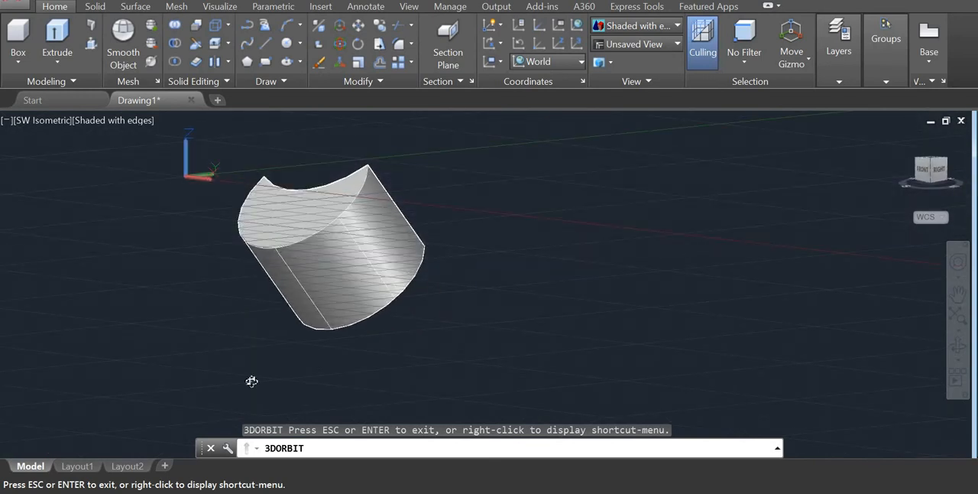
{"action": "key", "text": "Escape"}
Undo the orbit, the rotation and the subtraction to bring back both overlapping cylinders.
{"action": "key", "text": "ctrl+z"}
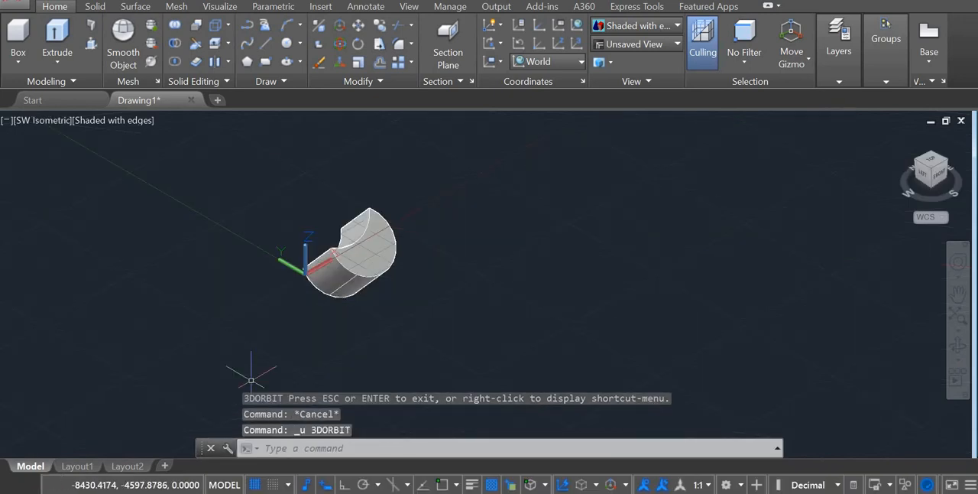
{"action": "key", "text": "ctrl+z"}
{"action": "key", "text": "ctrl+z"}
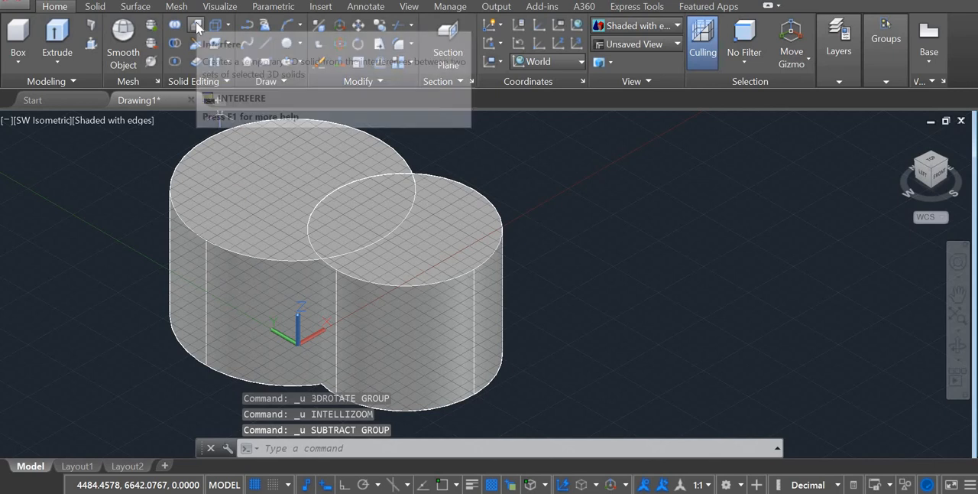
Delete the smaller cylinder, keeping only the larger one.
{"action": "key", "text": "Escape"}
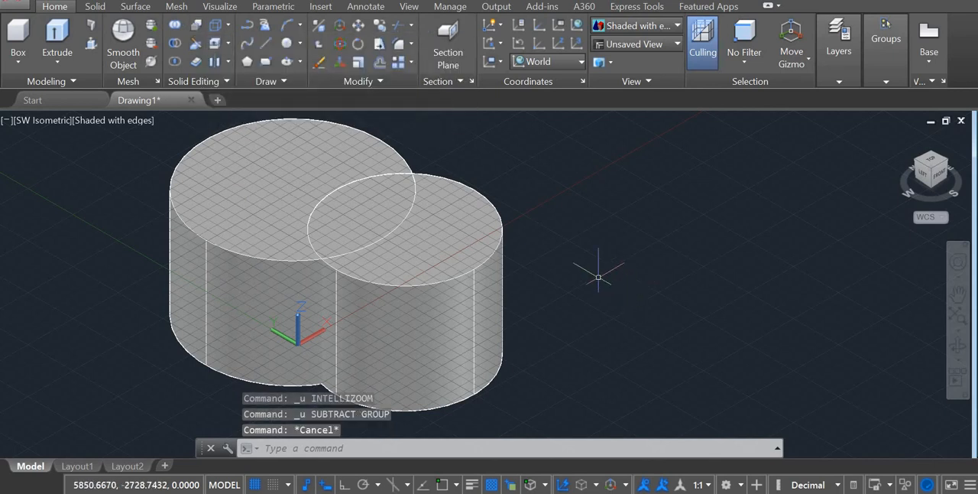
{"action": "left_click", "coordinate": [436, 276]}
{"action": "key", "text": "Delete"}
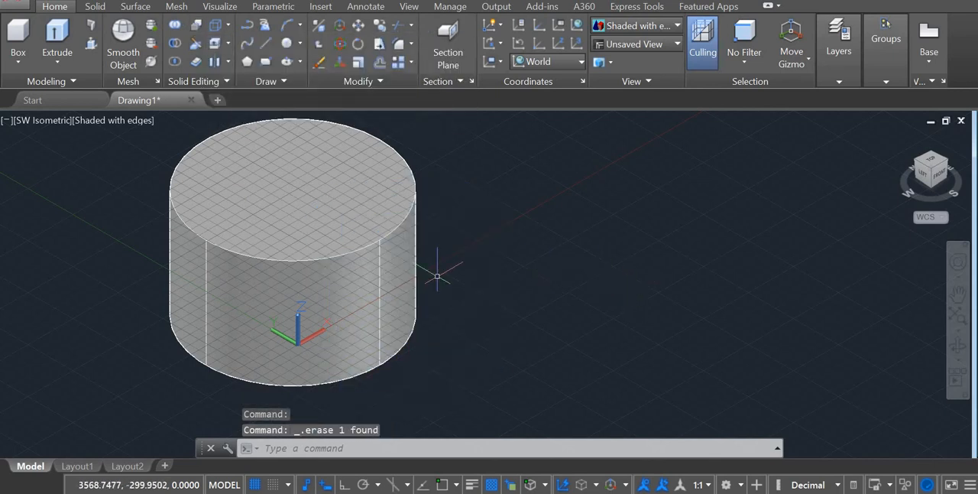
Draw a solid box freehand beside the remaining cylinder, picking two base corners and a height.
{"action": "left_click", "coordinate": [22, 58]}
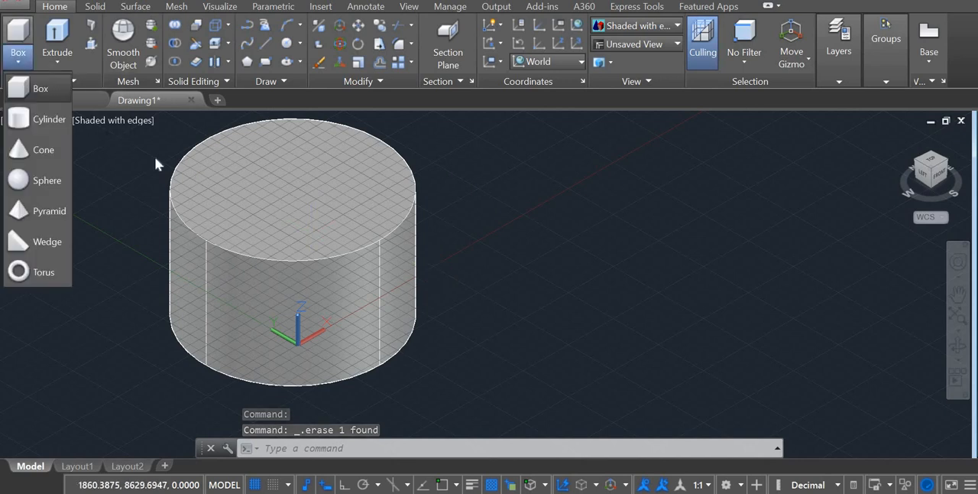
{"action": "left_click", "coordinate": [35, 88]}
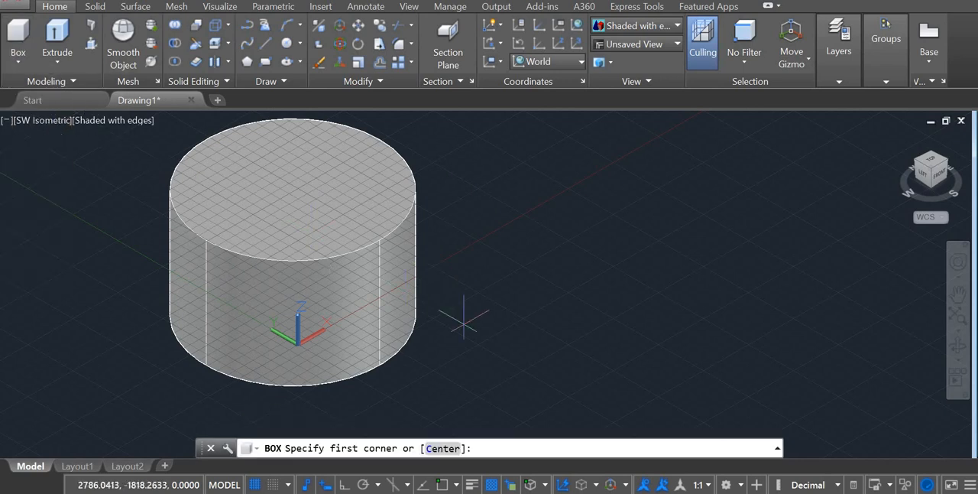
{"action": "left_click", "coordinate": [333, 350]}
{"action": "left_click", "coordinate": [535, 362]}
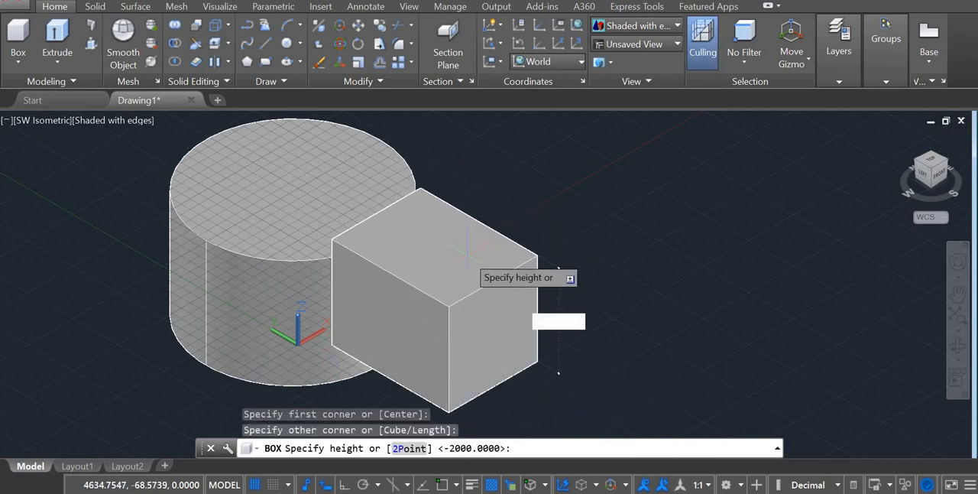
{"action": "left_click", "coordinate": [569, 245]}
Move the box freehand towards the cylinder with the Move command, positioning it at the cylinder's upper edge.
{"action": "scroll", "coordinate": [641, 267], "scroll_direction": "down", "scroll_amount": 4}
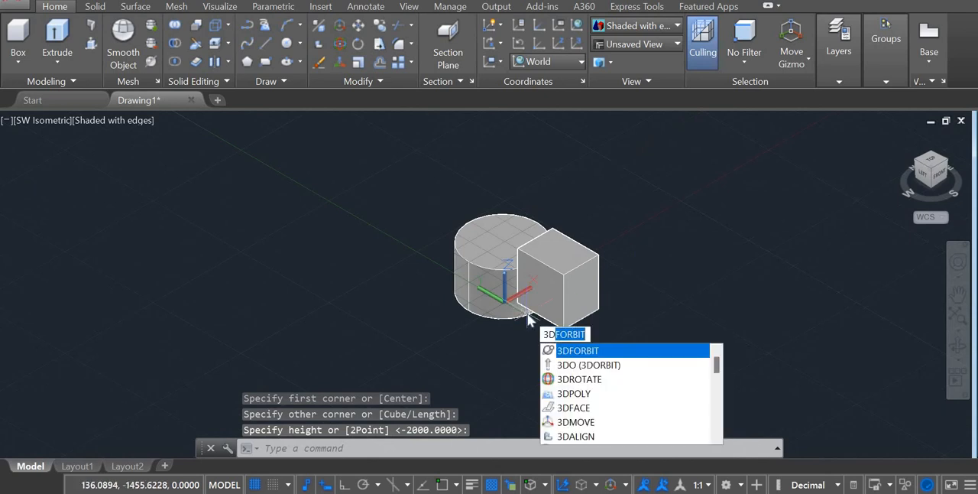
{"action": "key", "text": "Down"}
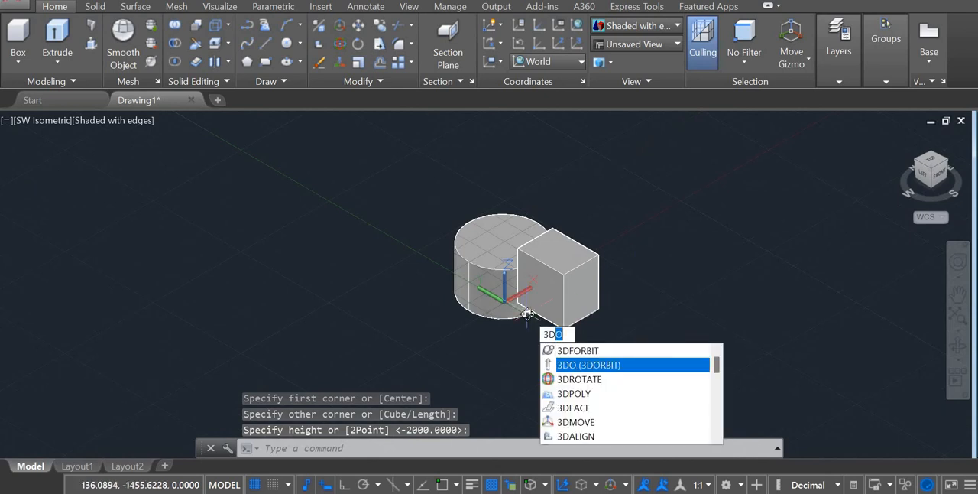
{"action": "key", "text": "Return"}
{"action": "left_click_drag", "start_coordinate": [547, 334], "coordinate": [612, 242]}
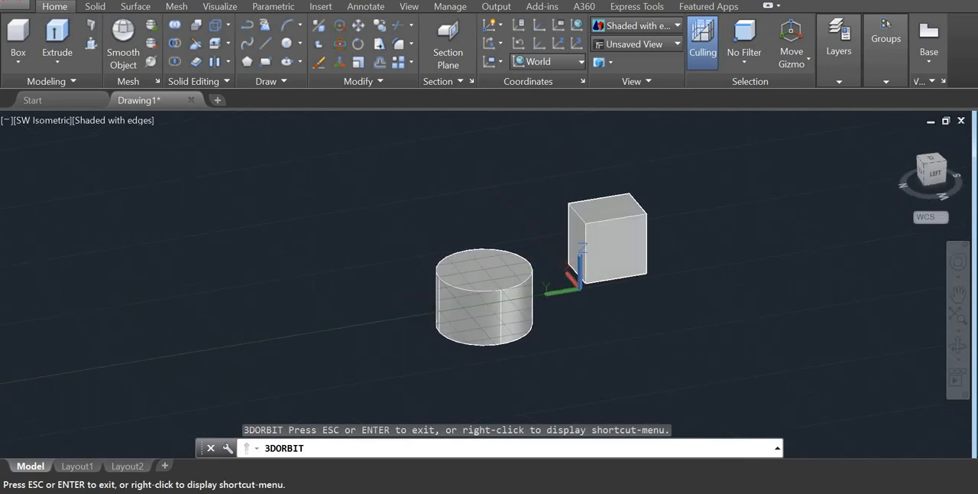
{"action": "key", "text": "Escape"}
{"action": "left_click", "coordinate": [358, 25]}
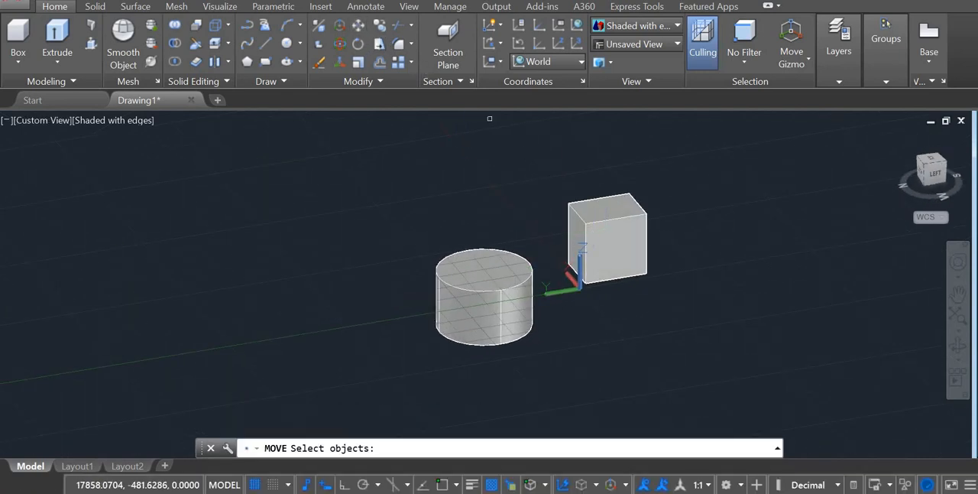
{"action": "left_click", "coordinate": [603, 220]}
{"action": "key", "text": "Return"}
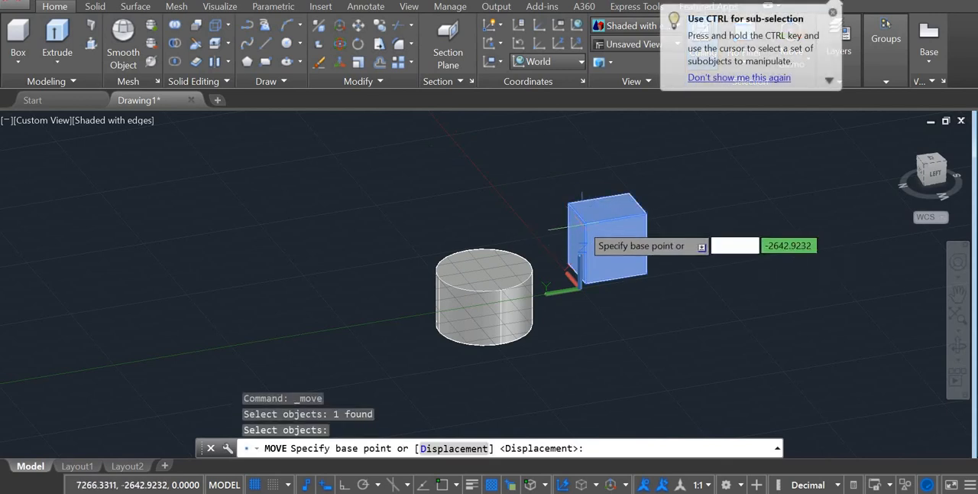
{"action": "left_click", "coordinate": [593, 223]}
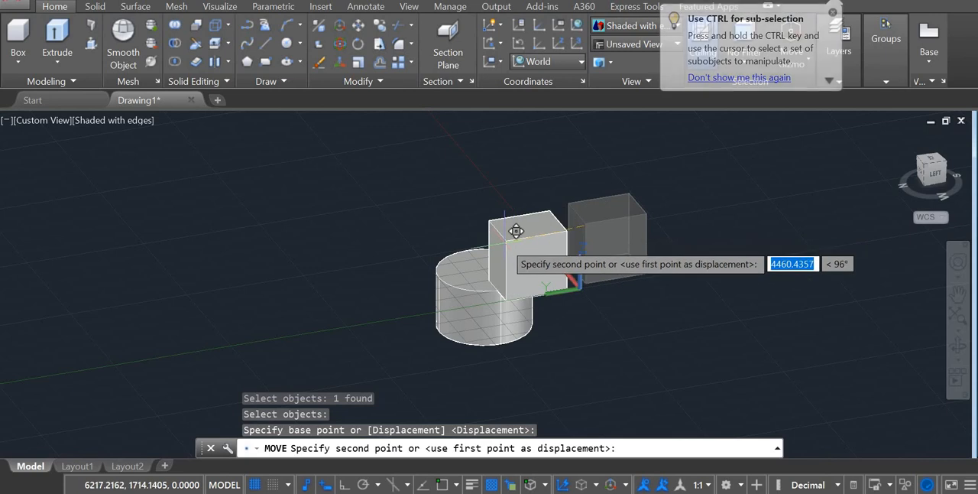
{"action": "left_click", "coordinate": [505, 227]}
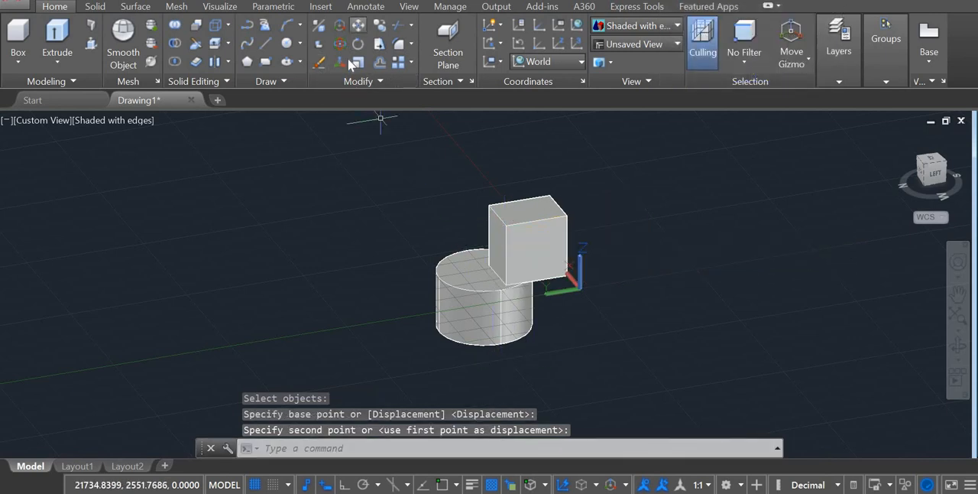
Move the box freehand down from the cylinder's upper edge so that it overlaps the cylinder's side.
{"action": "type", "text": "3d"}
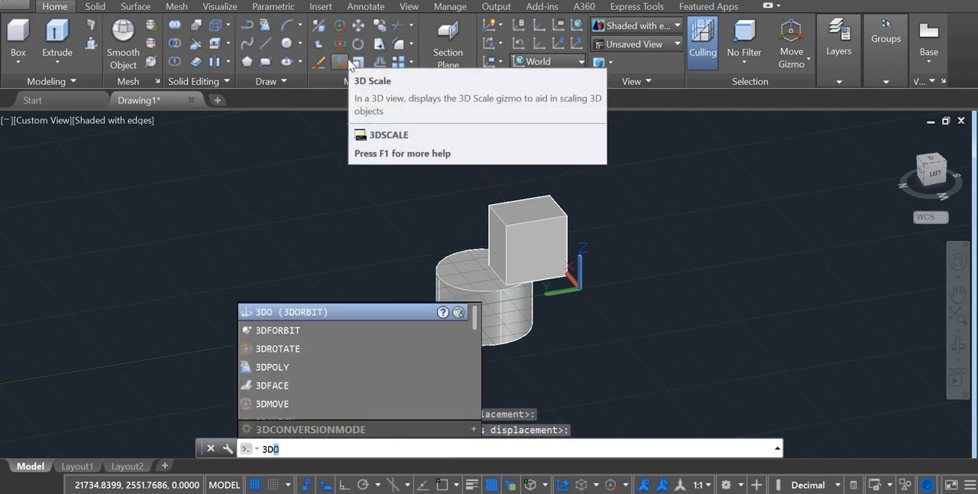
{"action": "key", "text": "Down"}
{"action": "key", "text": "Return"}
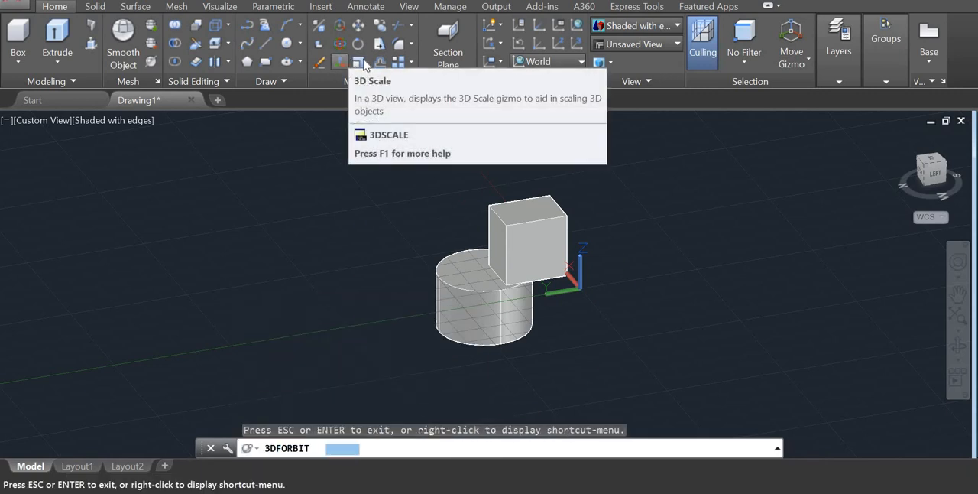
{"action": "left_click_drag", "start_coordinate": [523, 324], "coordinate": [516, 249]}
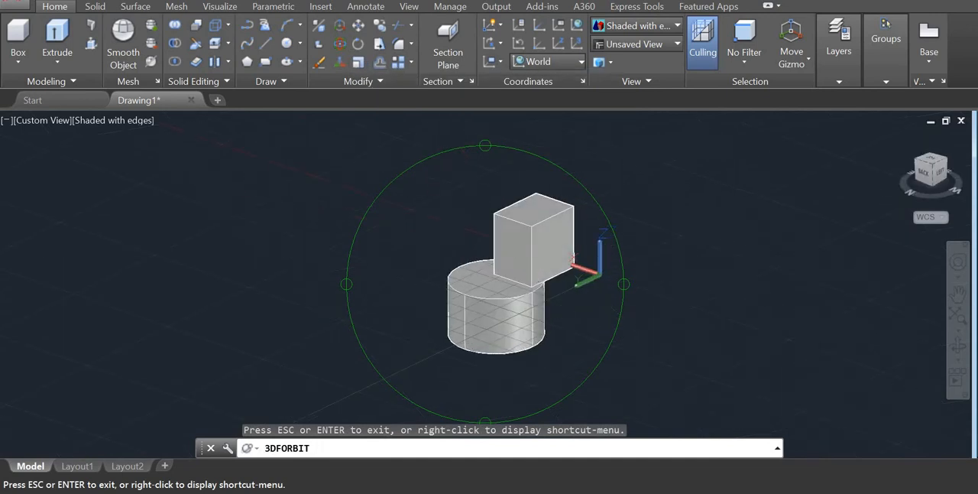
{"action": "key", "text": "Escape"}
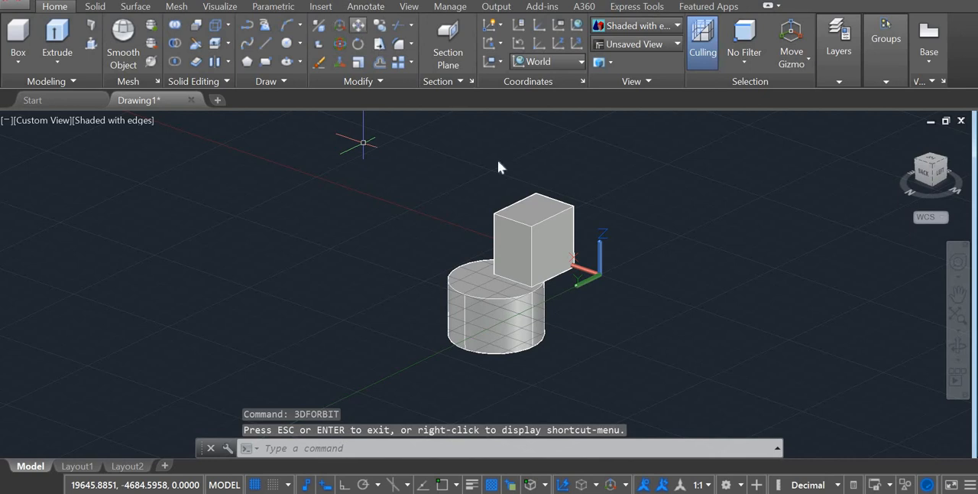
{"action": "left_click", "coordinate": [357, 25]}
{"action": "left_click", "coordinate": [524, 208]}
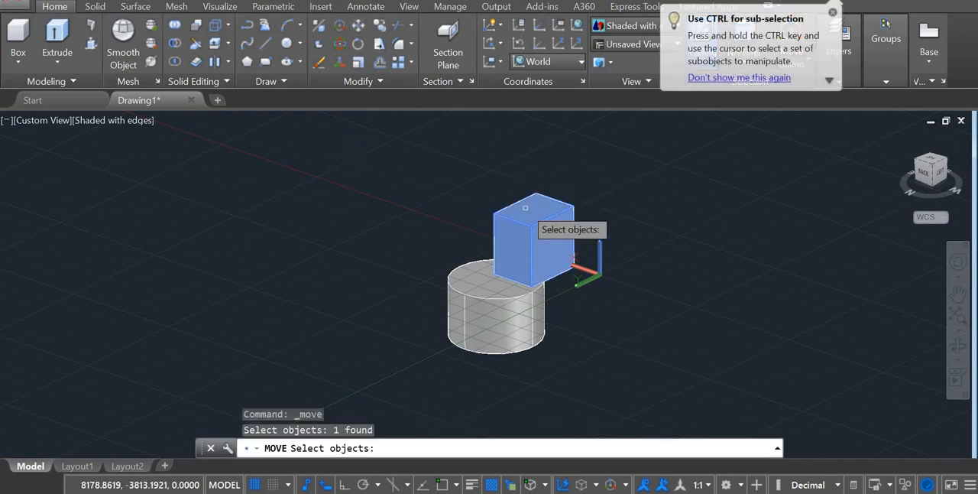
{"action": "key", "text": "Return"}
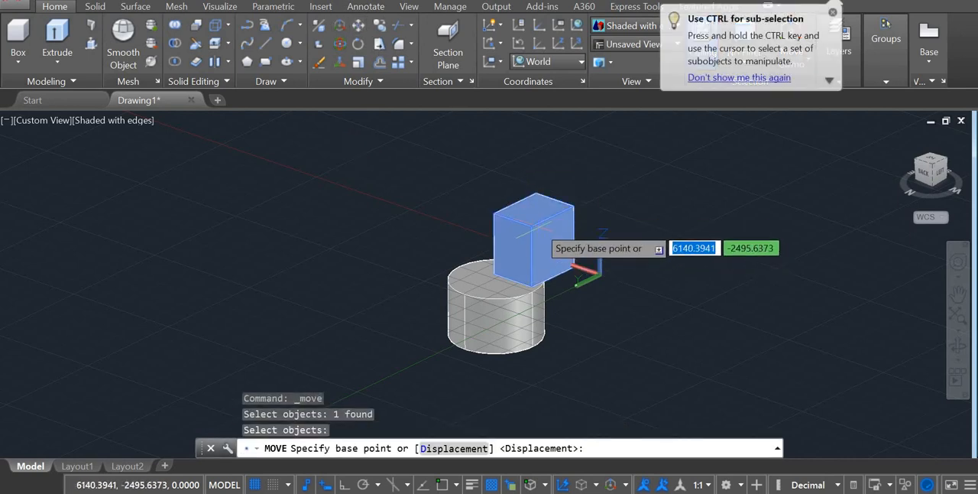
{"action": "left_click", "coordinate": [541, 213]}
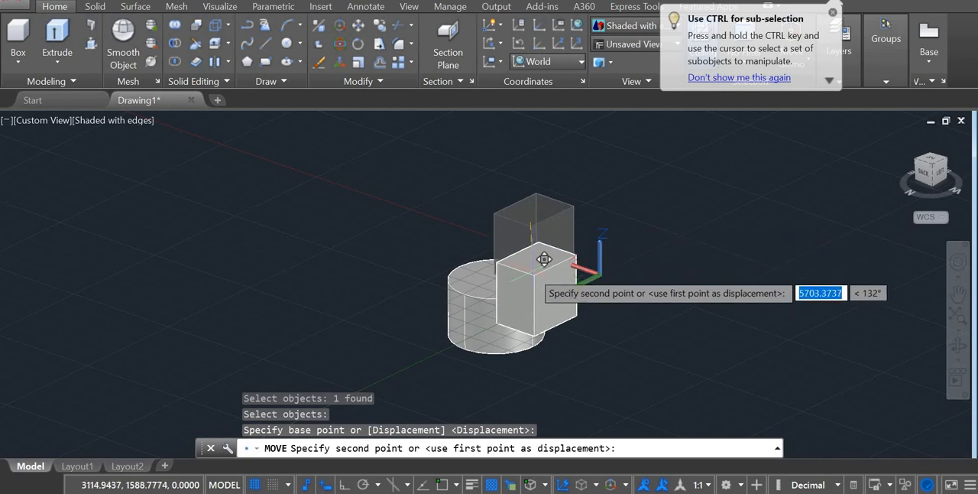
{"action": "left_click", "coordinate": [510, 272]}
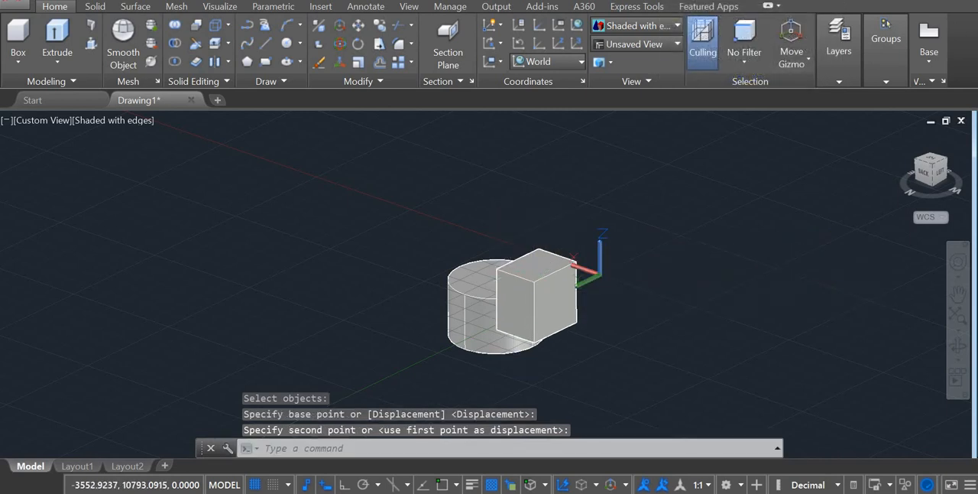
{"action": "middle_click_drag", "start_coordinate": [514, 364], "coordinate": [441, 356]}
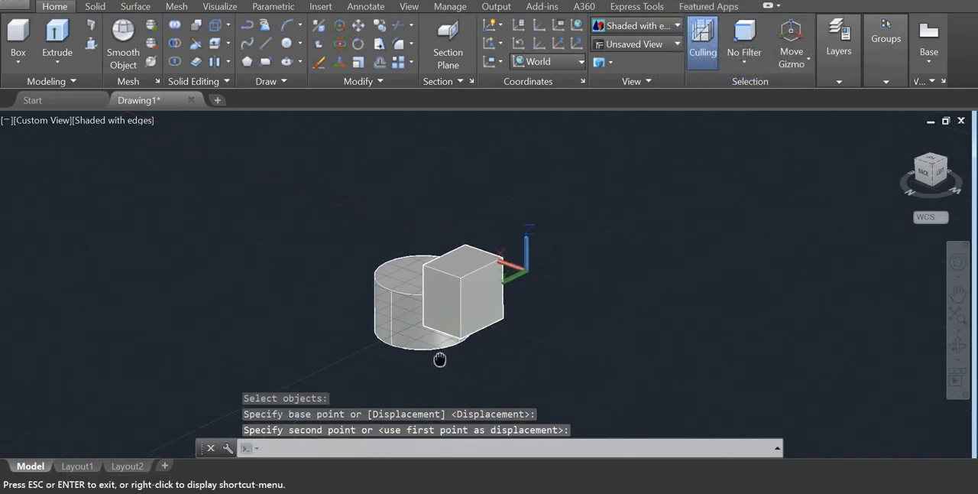
{"action": "key", "text": "Escape"}
{"action": "key", "text": "Escape"}
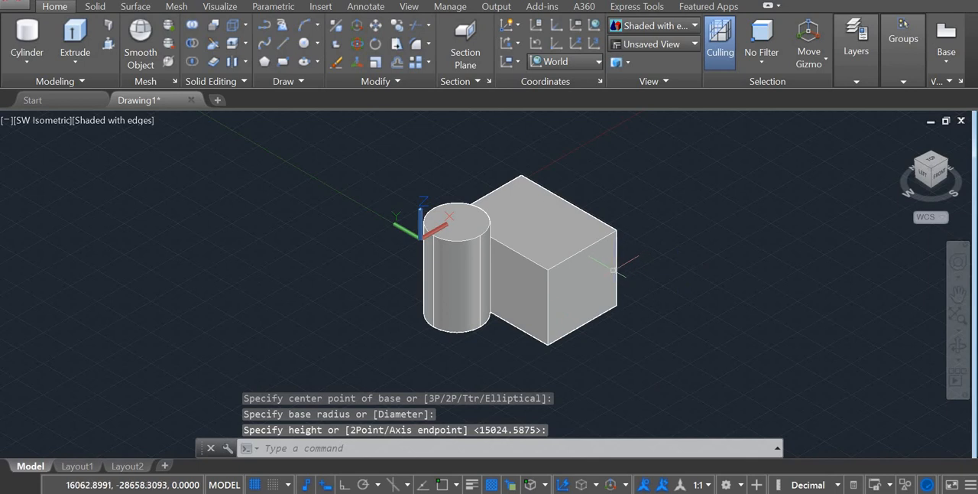
{"action": "left_click", "coordinate": [213, 29]}
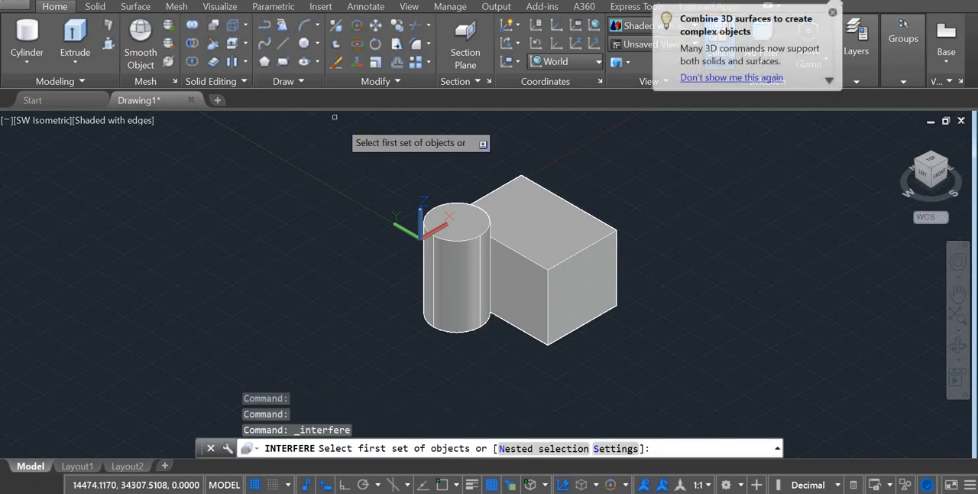
{"action": "left_click", "coordinate": [515, 241]}
{"action": "left_click", "coordinate": [478, 259]}
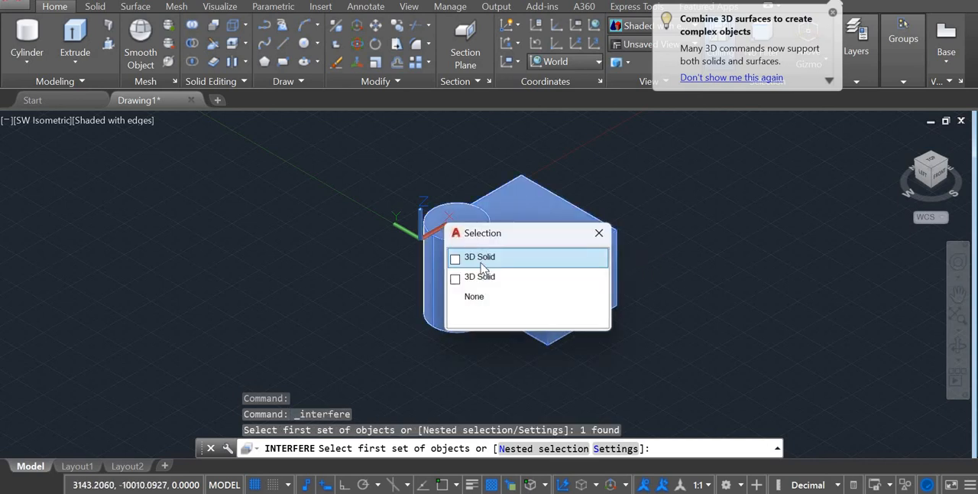
{"action": "left_click", "coordinate": [486, 278]}
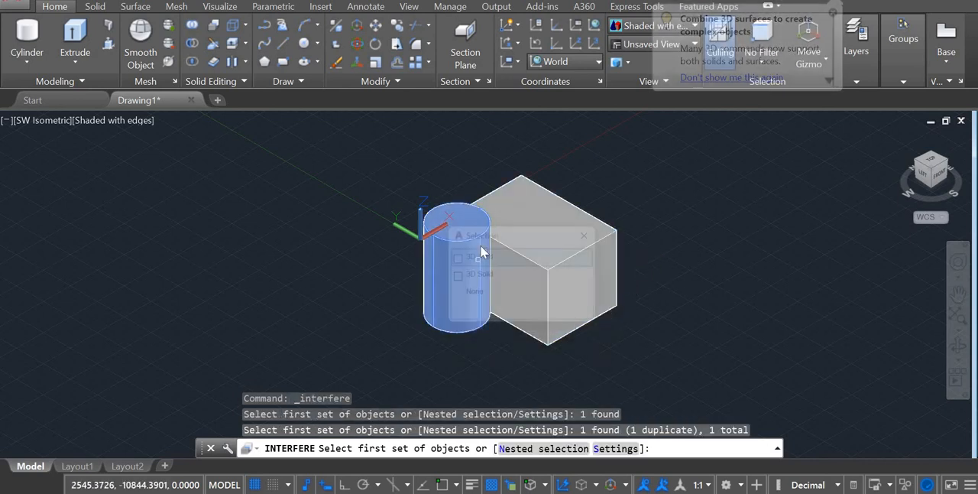
{"action": "left_click", "coordinate": [484, 252]}
{"action": "left_click", "coordinate": [484, 257]}
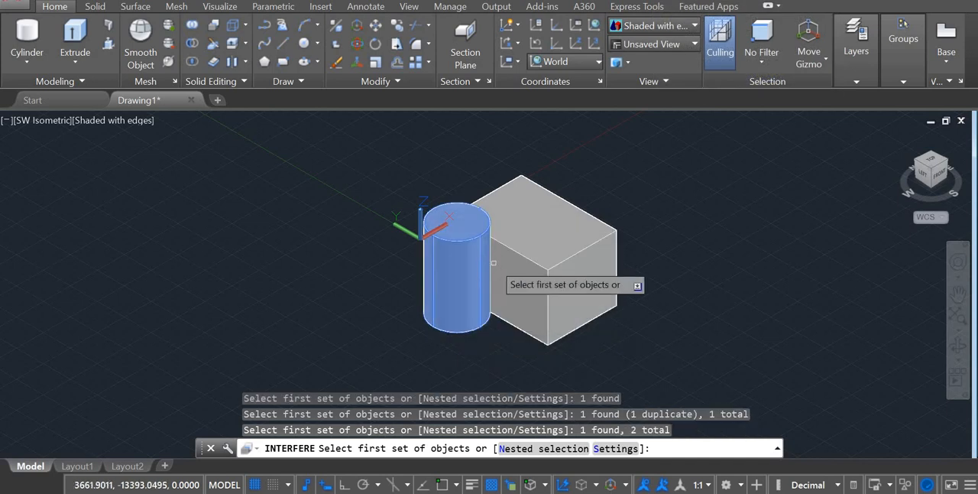
{"action": "key", "text": "Return"}
{"action": "left_click", "coordinate": [458, 252]}
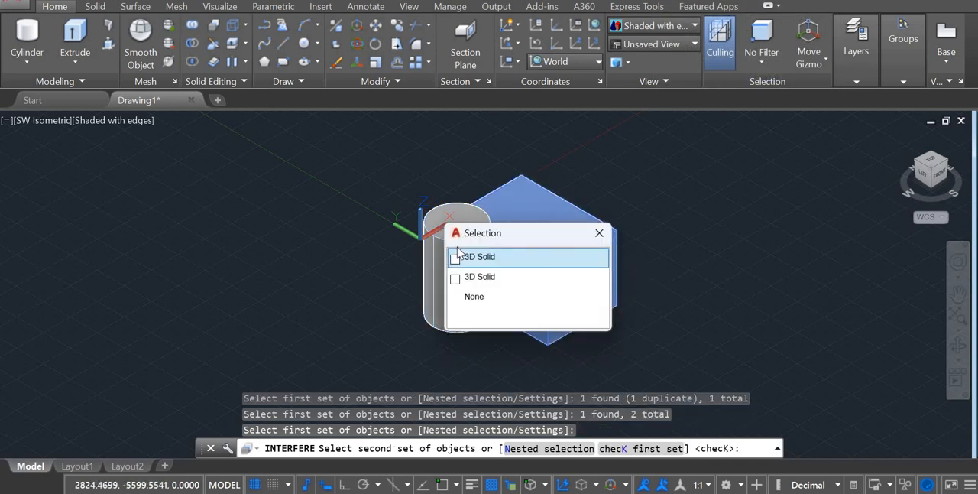
{"action": "left_click", "coordinate": [486, 257]}
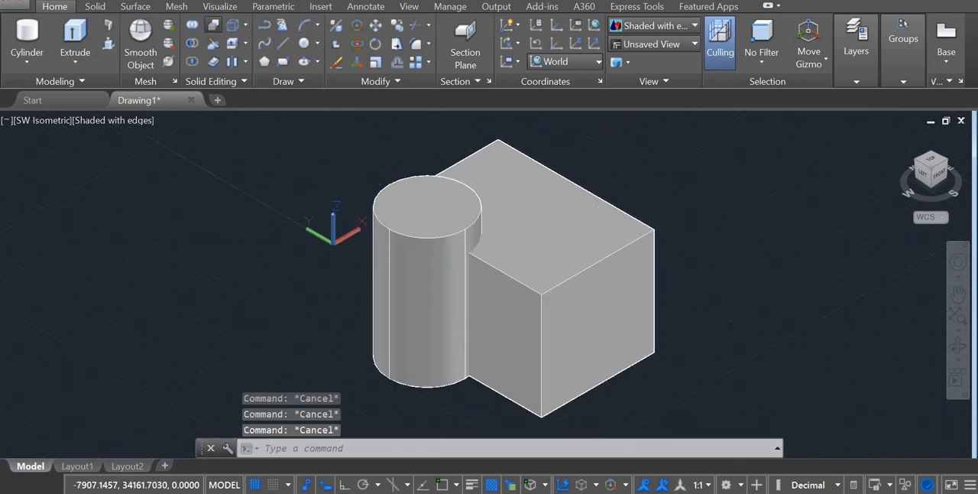
Run an Interfere check with the box as the first set and the cylinder as the second set.
{"action": "left_click", "coordinate": [213, 25]}
{"action": "left_click", "coordinate": [556, 244]}
{"action": "key", "text": "Return"}
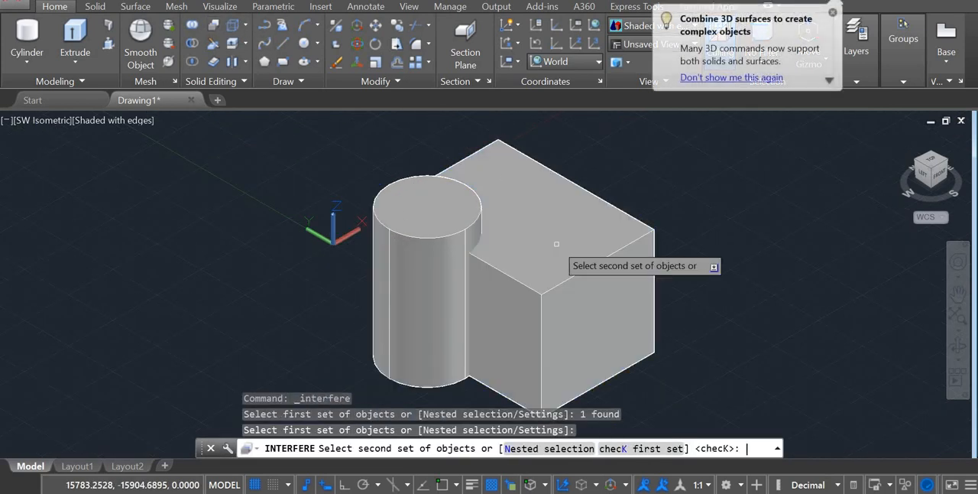
{"action": "left_click", "coordinate": [443, 219]}
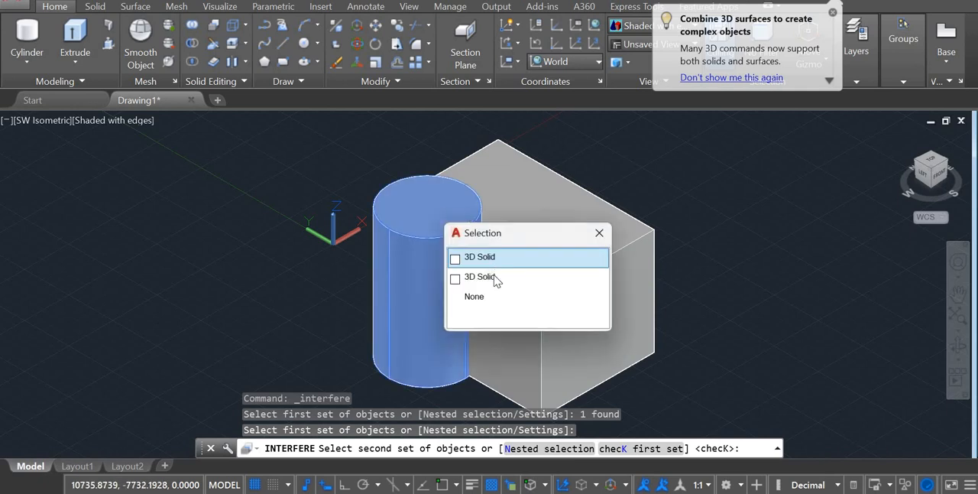
{"action": "left_click", "coordinate": [489, 257]}
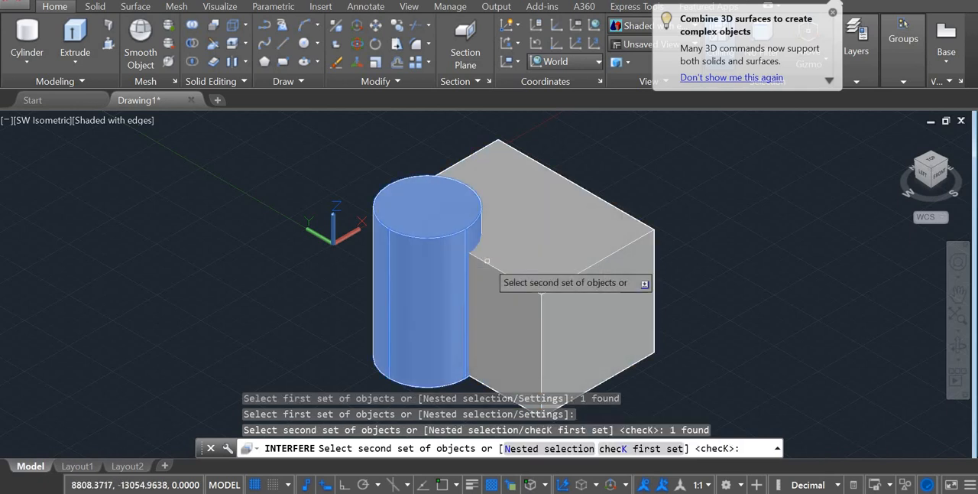
{"action": "key", "text": "Return"}
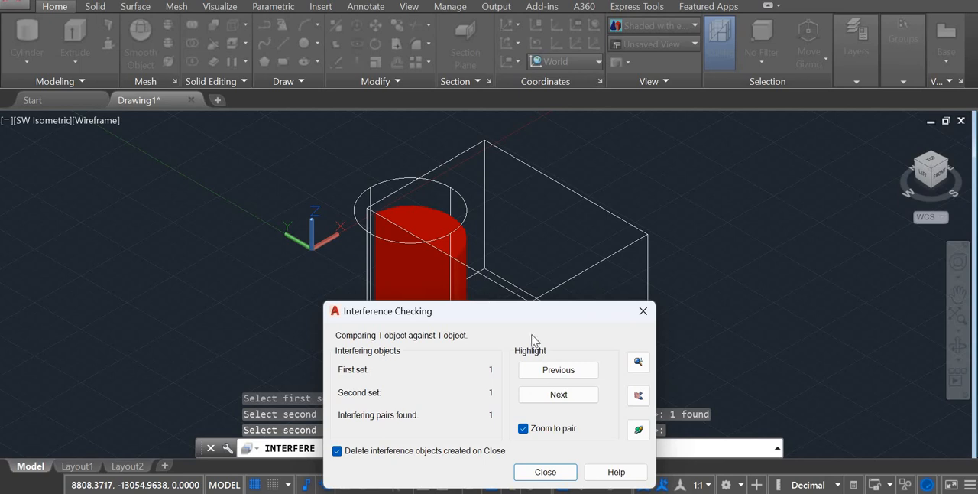
Cycle backward and forward through the interfering pair's highlighting to examine where the box and cylinder overlap.
{"action": "left_click", "coordinate": [566, 370]}
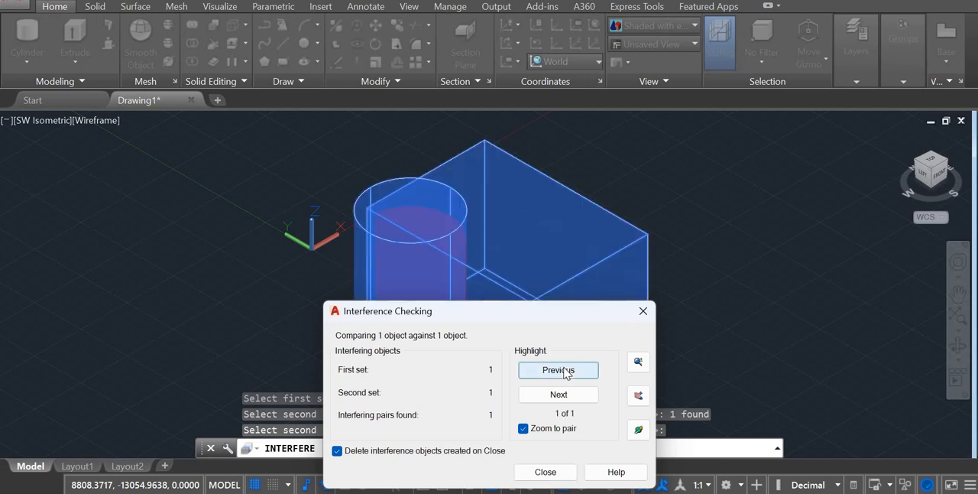
{"action": "left_click", "coordinate": [565, 370]}
{"action": "left_click", "coordinate": [566, 371]}
{"action": "left_click", "coordinate": [565, 370]}
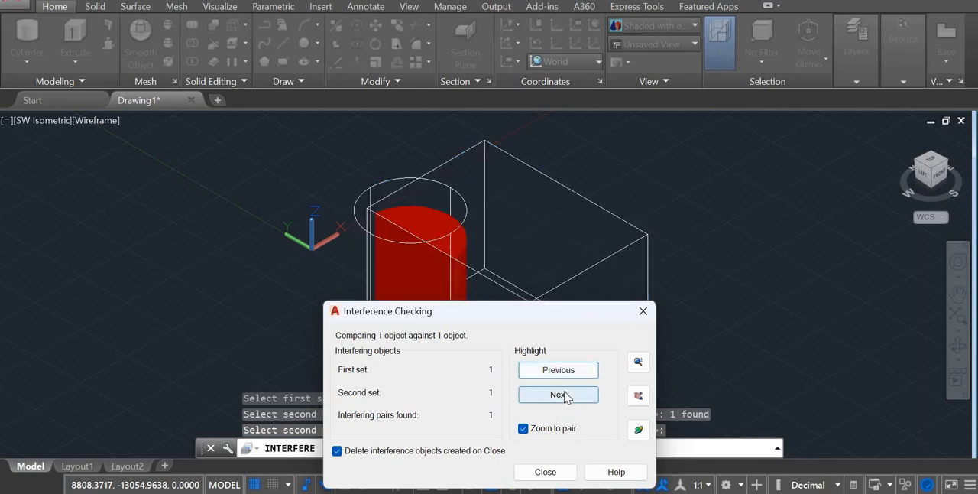
{"action": "left_click", "coordinate": [565, 395]}
{"action": "left_click", "coordinate": [565, 395]}
{"action": "left_click", "coordinate": [565, 395]}
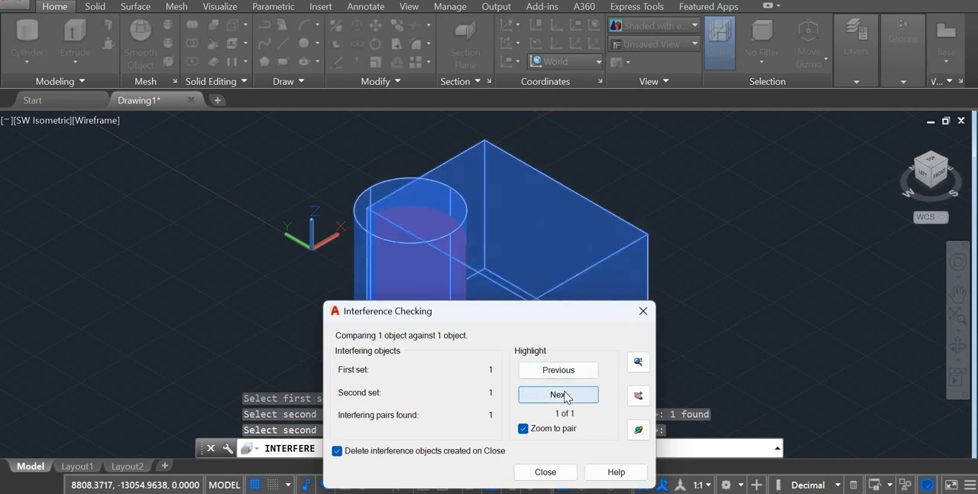
{"action": "left_click", "coordinate": [565, 395]}
{"action": "left_click", "coordinate": [565, 395]}
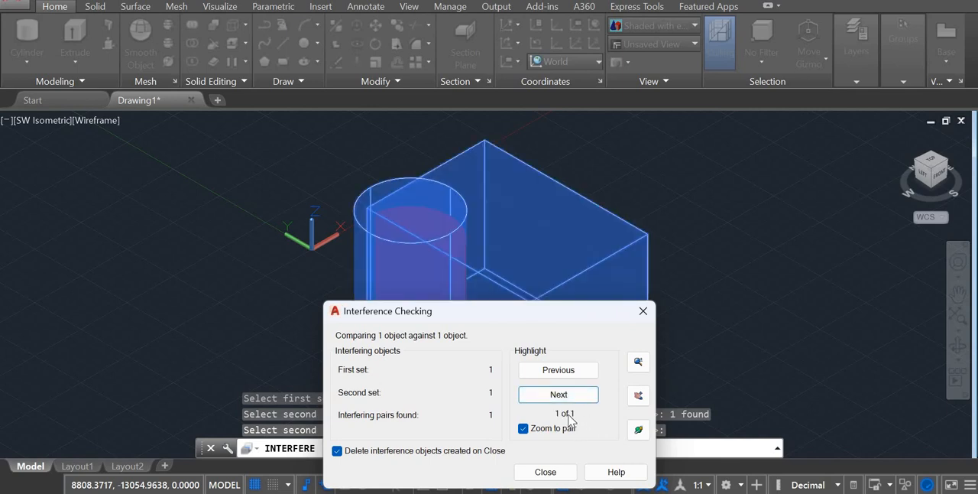
{"action": "left_click", "coordinate": [563, 395]}
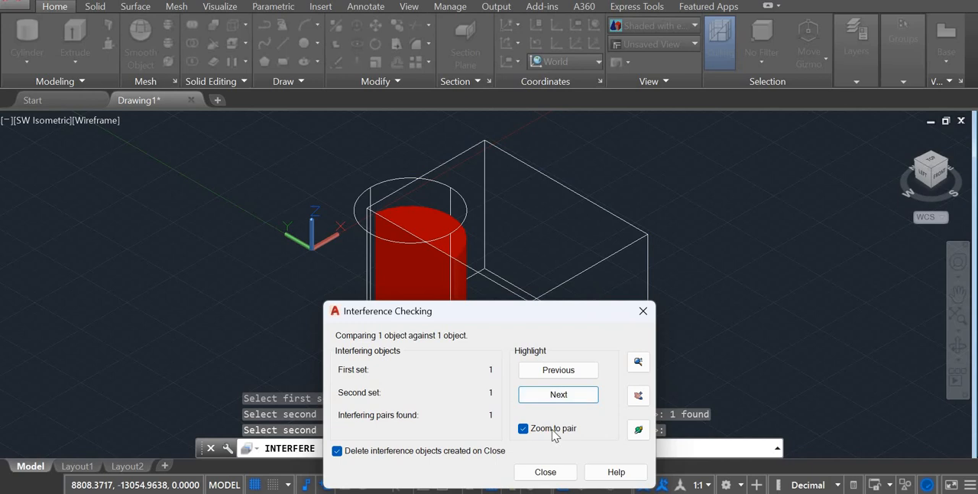
{"action": "left_click", "coordinate": [553, 429]}
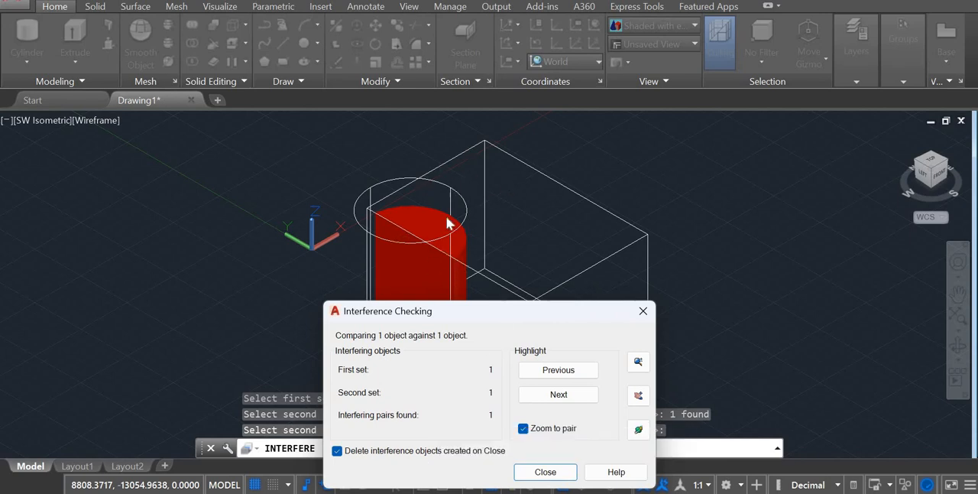
Examine the red interference volume from another side using the interference check's 3D Orbit and Pan tools.
{"action": "left_click", "coordinate": [638, 430]}
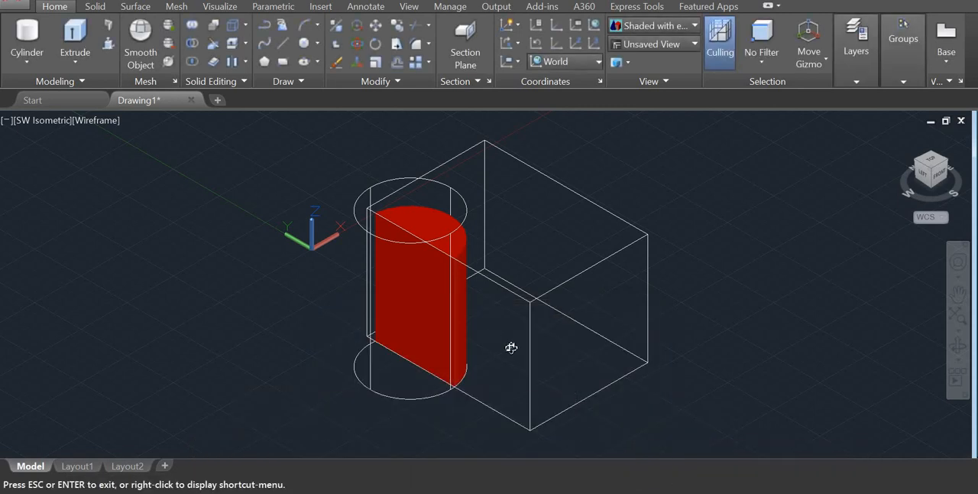
{"action": "mouse_move", "coordinate": [511, 348]}
{"action": "left_mouse_down"}
{"action": "mouse_move", "coordinate": [622, 362]}
{"action": "mouse_move", "coordinate": [698, 350]}
{"action": "mouse_move", "coordinate": [665, 291]}
{"action": "mouse_move", "coordinate": [629, 278]}
{"action": "mouse_move", "coordinate": [410, 286]}
{"action": "mouse_move", "coordinate": [404, 295]}
{"action": "mouse_move", "coordinate": [431, 313]}
{"action": "mouse_move", "coordinate": [434, 335]}
{"action": "left_mouse_up"}
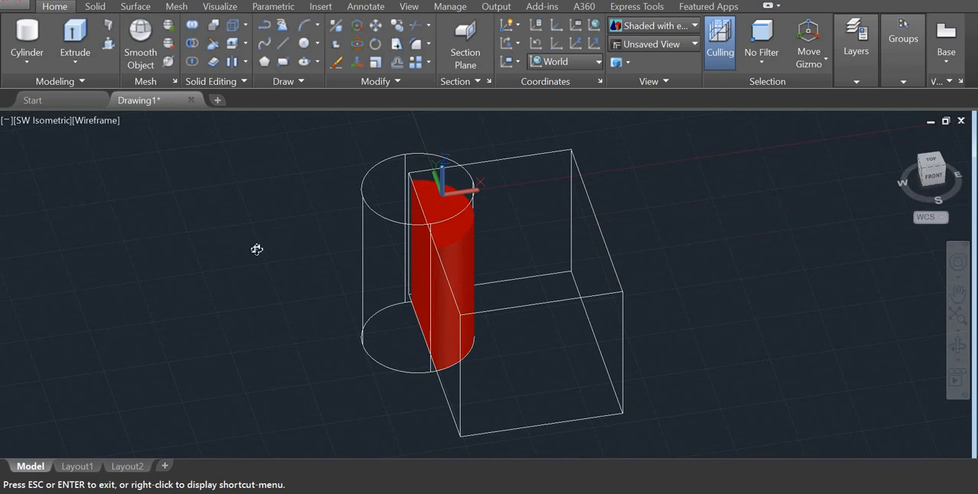
{"action": "key", "text": "Escape"}
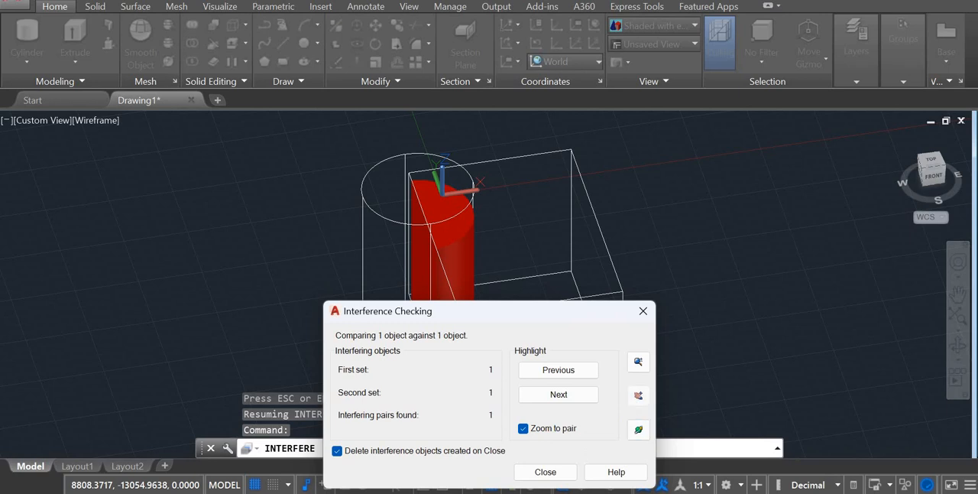
{"action": "left_click", "coordinate": [637, 395]}
{"action": "left_click_drag", "start_coordinate": [442, 247], "coordinate": [376, 169]}
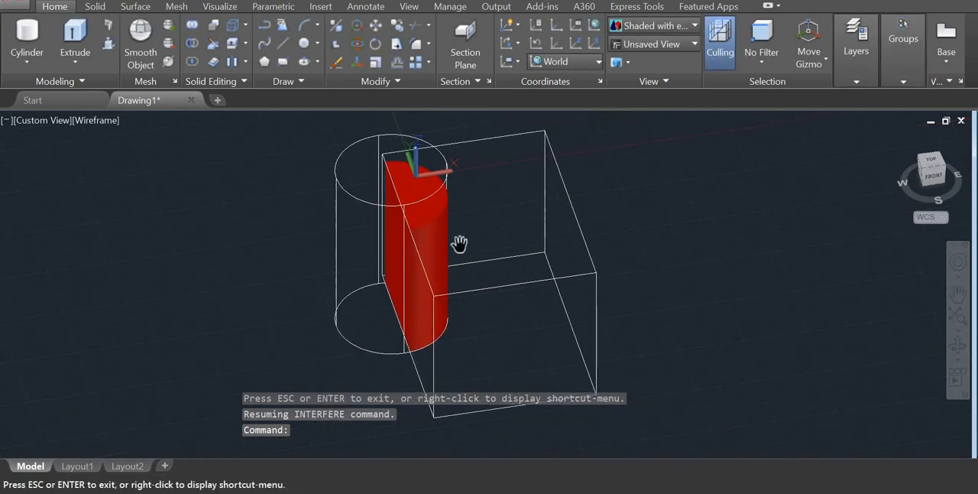
{"action": "left_click_drag", "start_coordinate": [438, 247], "coordinate": [469, 243]}
{"action": "left_click_drag", "start_coordinate": [530, 278], "coordinate": [438, 329]}
{"action": "left_click_drag", "start_coordinate": [219, 321], "coordinate": [321, 330]}
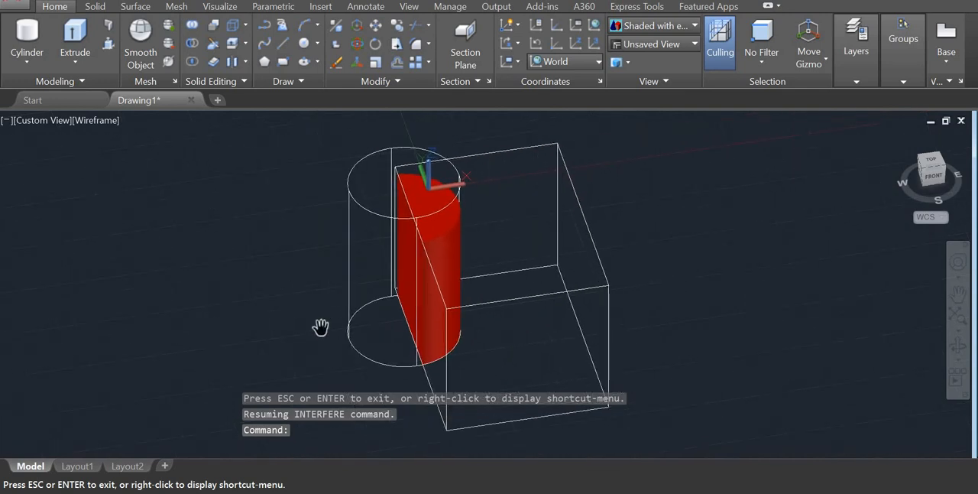
{"action": "key", "text": "Escape"}
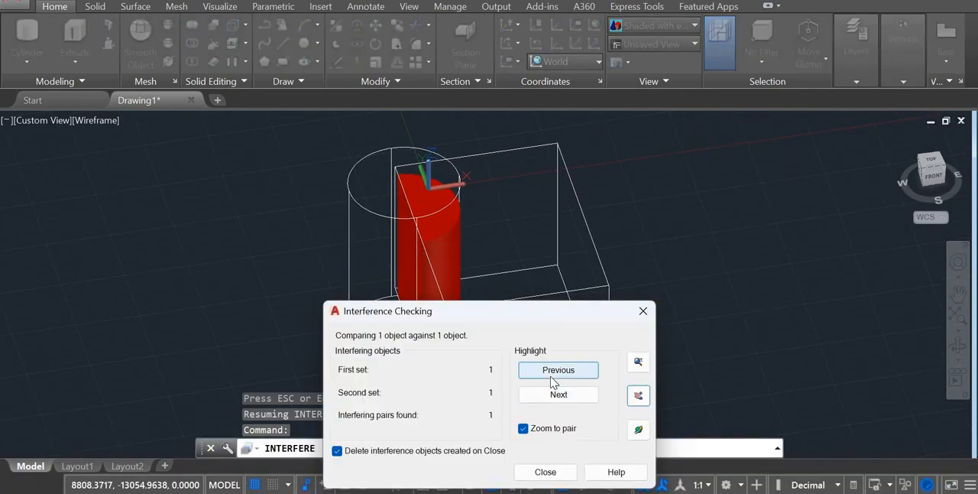
Highlight the interfering box and cylinder again in the orbited view, using the previous-pair option.
{"action": "left_click", "coordinate": [554, 382]}
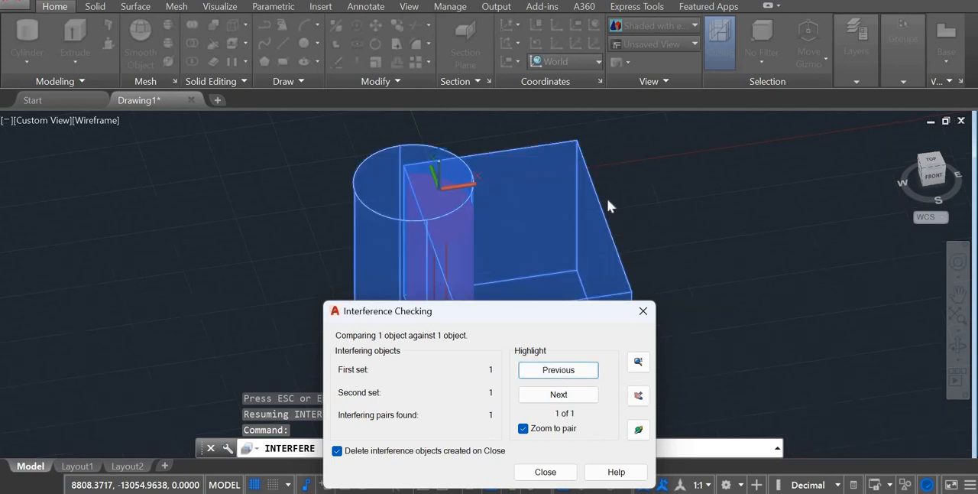
{"action": "left_click", "coordinate": [580, 370]}
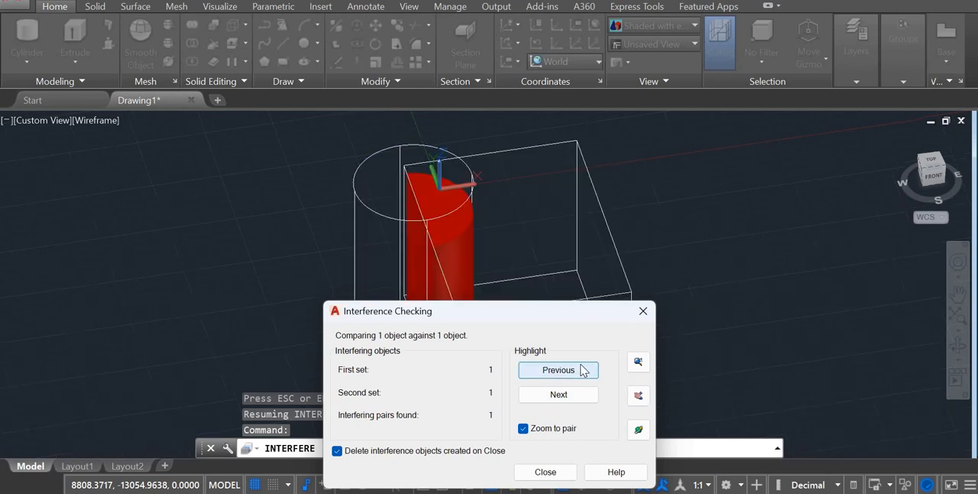
{"action": "left_click", "coordinate": [581, 370]}
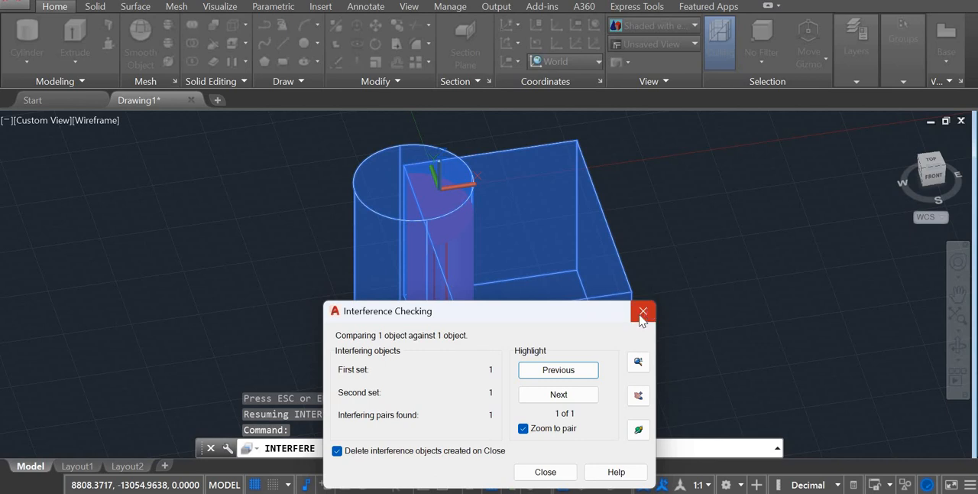
Close the interference check, deleting the interference objects it created.
{"action": "left_click", "coordinate": [545, 473]}
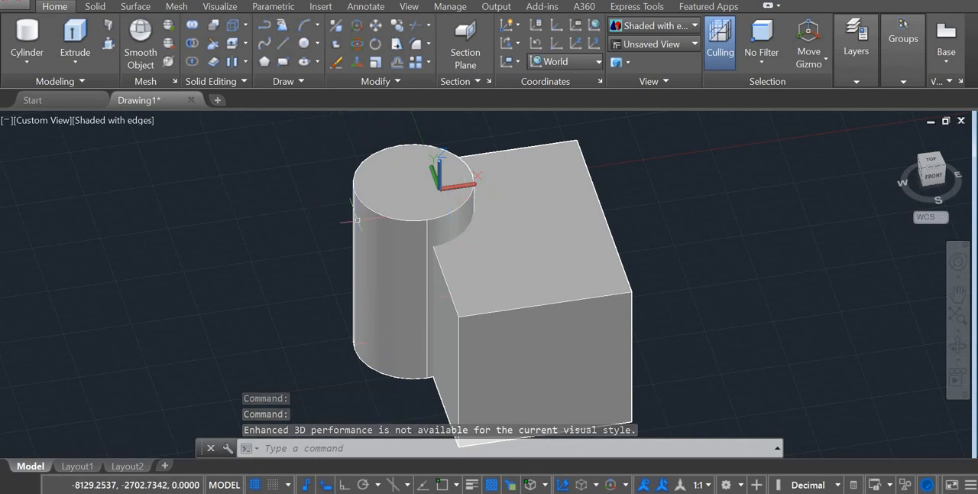
{"action": "key", "text": "Escape"}
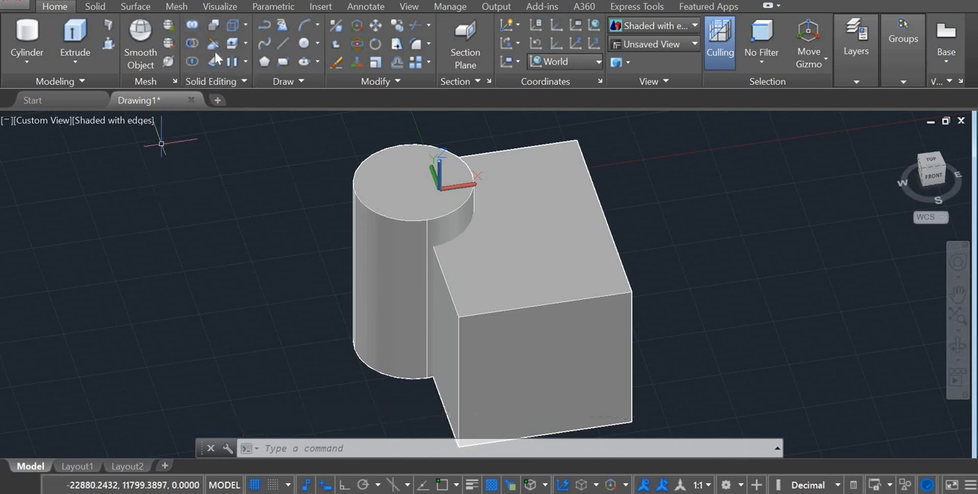
Slice the box along the ZX plane through a point entered as 100, keeping only the rear portion.
{"action": "left_click", "coordinate": [213, 47]}
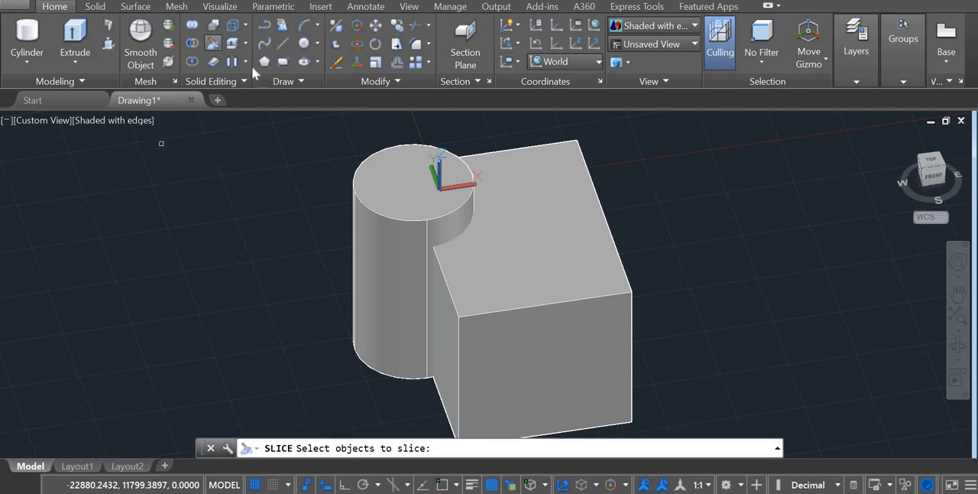
{"action": "left_click", "coordinate": [417, 205]}
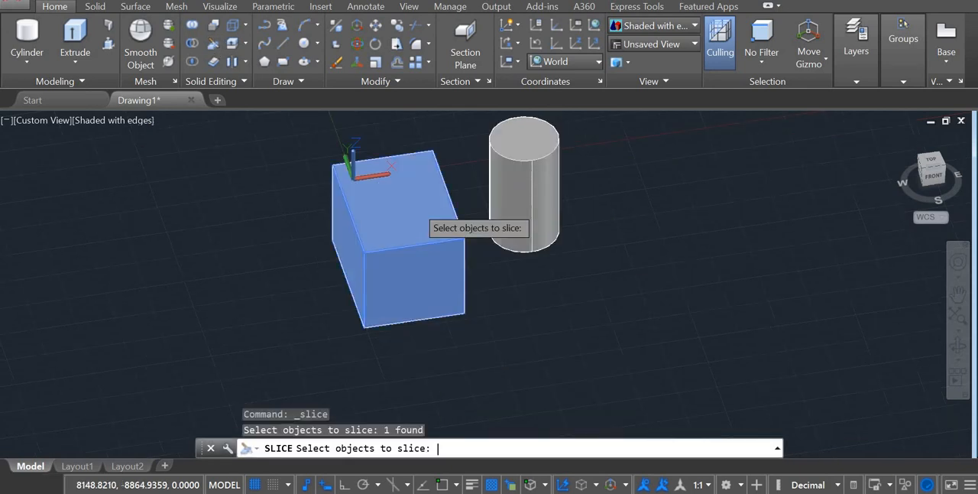
{"action": "key", "text": "Return"}
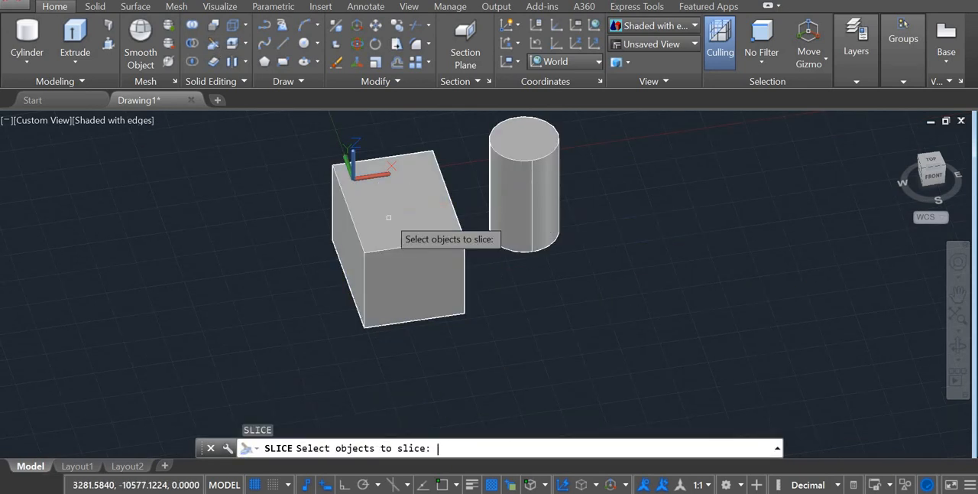
{"action": "key", "text": "Return"}
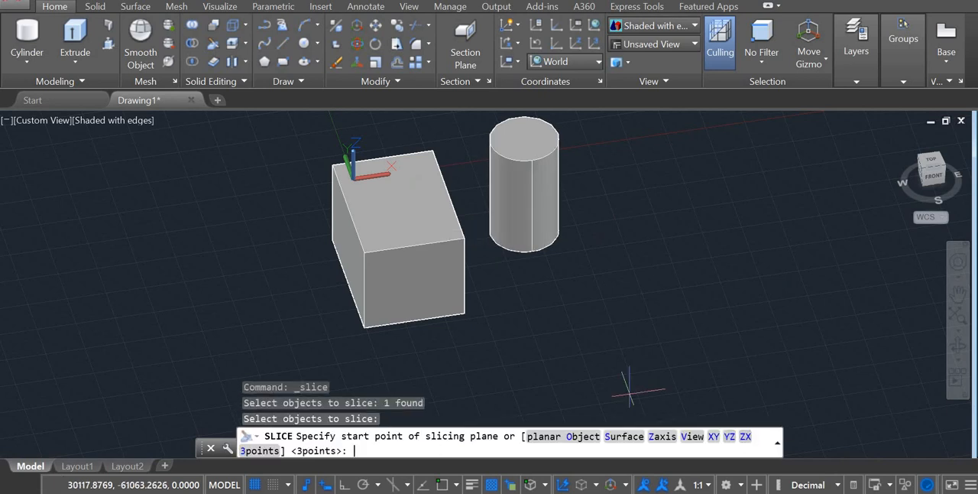
{"action": "type", "text": "ZX"}
{"action": "key", "text": "Return"}
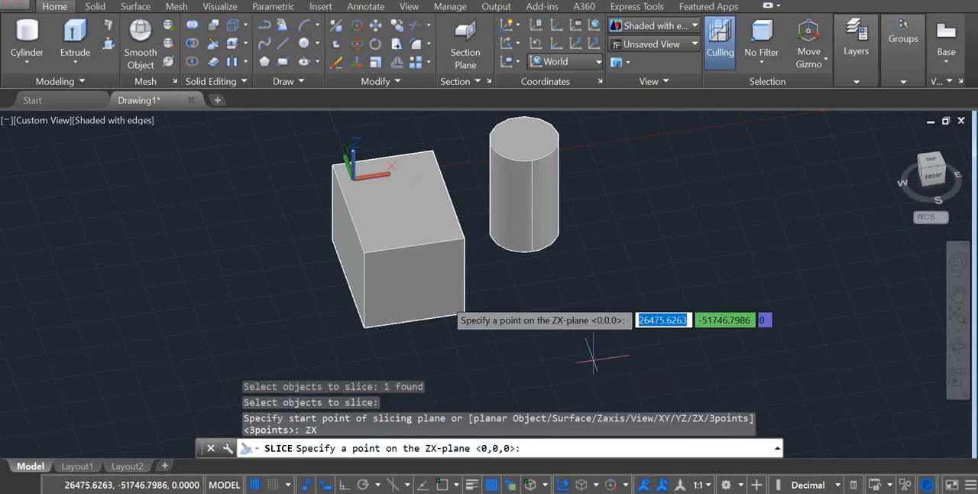
{"action": "type", "text": "100"}
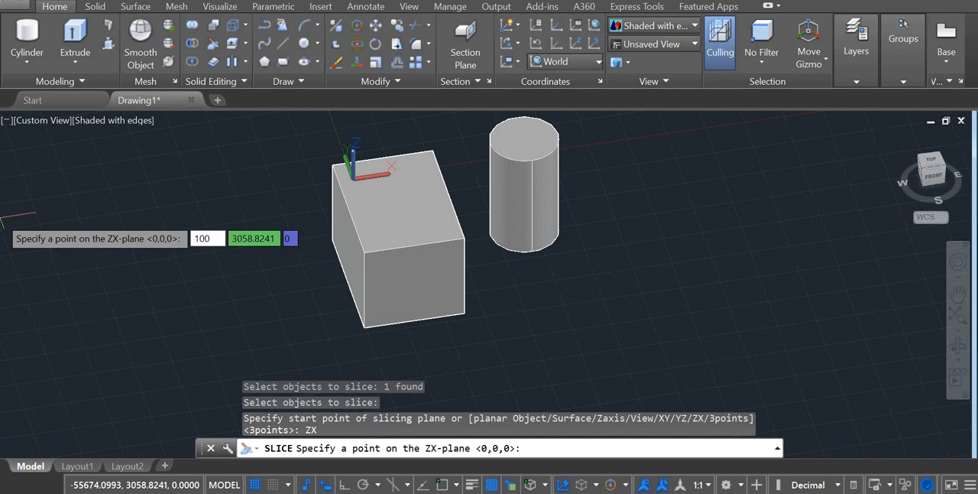
{"action": "key", "text": "Return"}
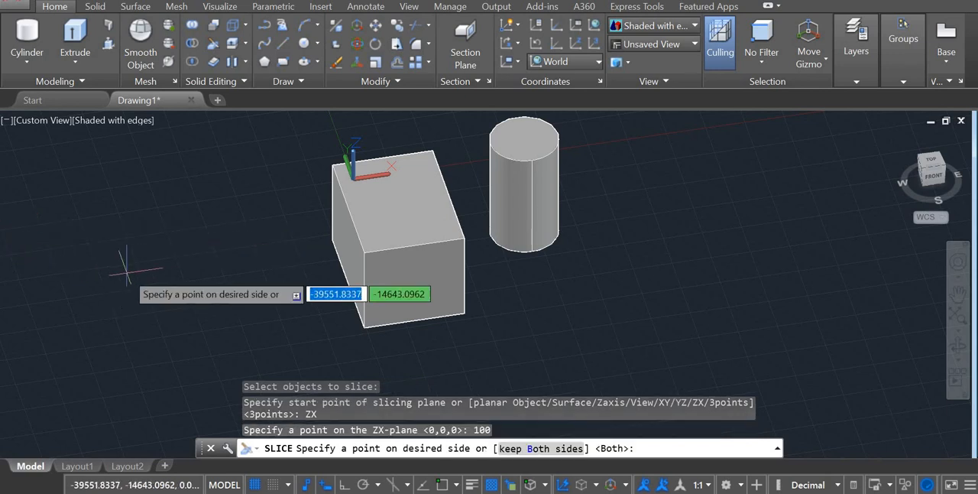
{"action": "left_click", "coordinate": [362, 243]}
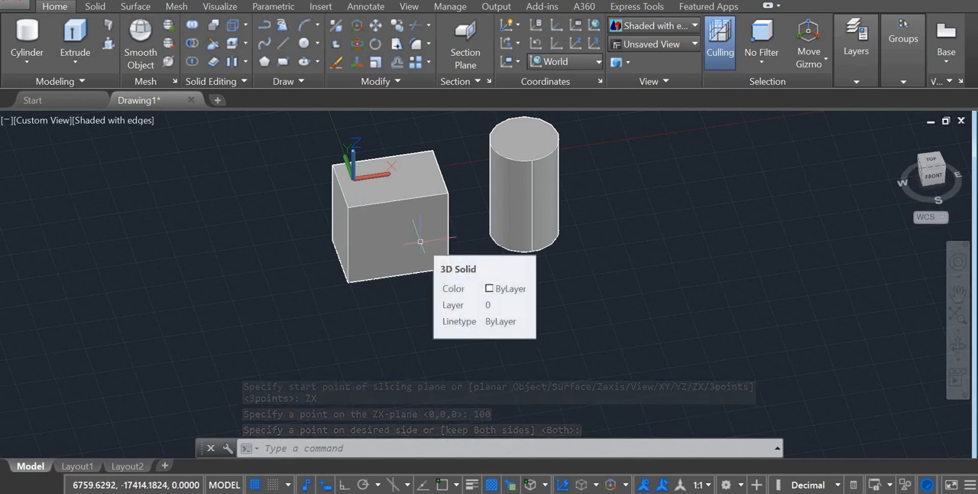
Switch from the drawing with the sliced box and cylinder to the Start page.
{"action": "scroll", "coordinate": [420, 241], "scroll_direction": "down", "scroll_amount": 3}
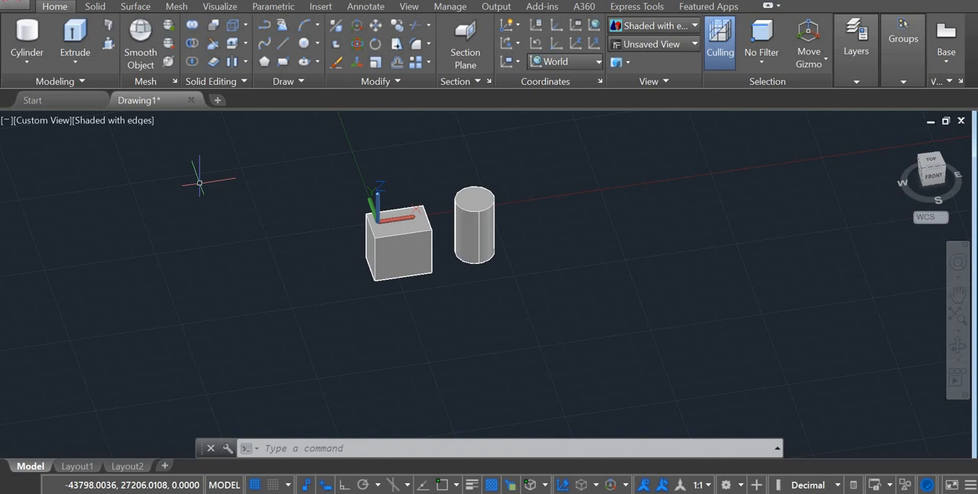
{"action": "left_click", "coordinate": [60, 97]}
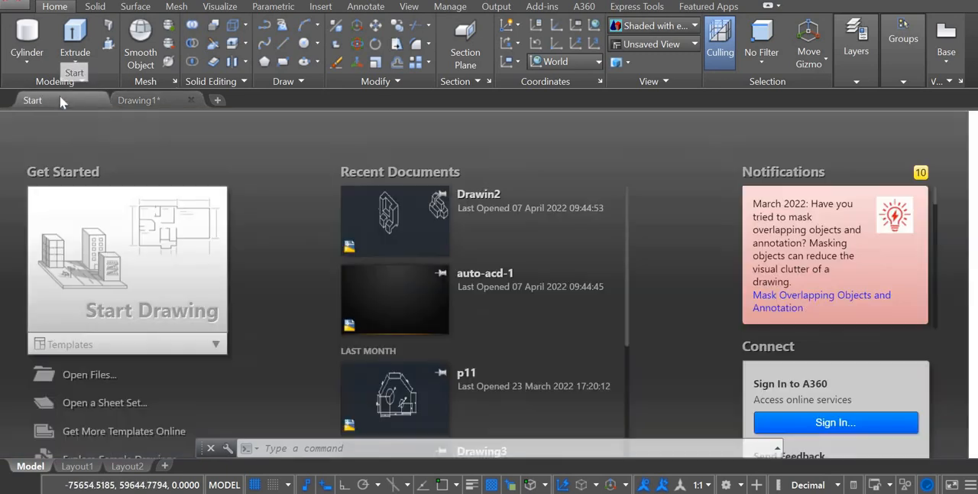